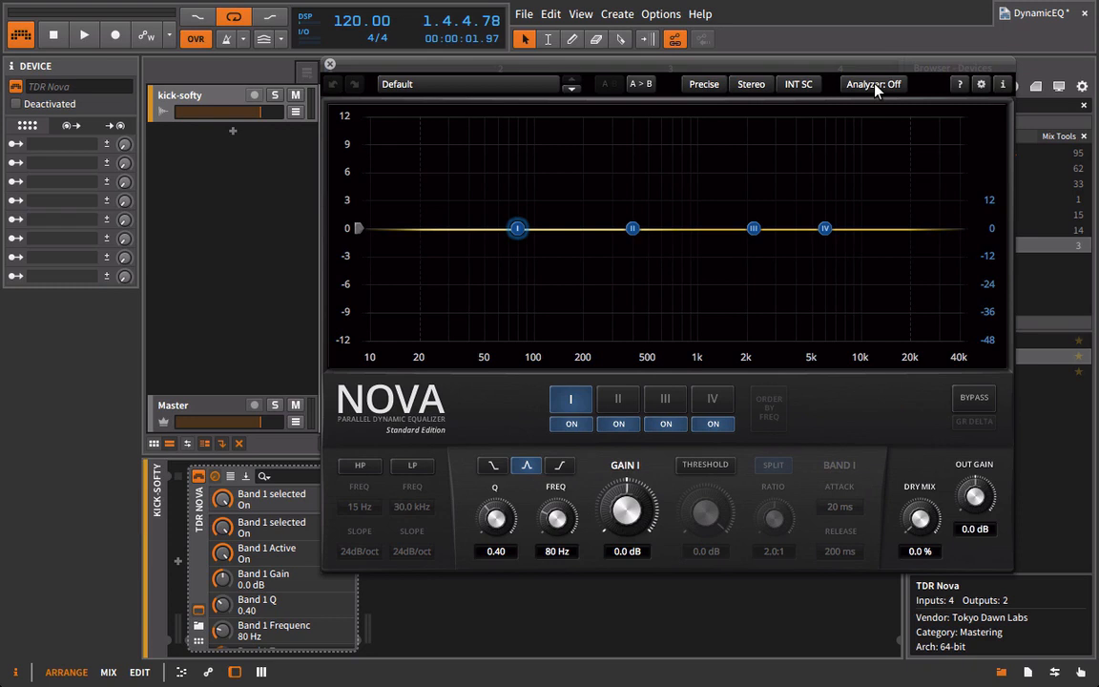
Step: Set the analyzer to In, enable the high-pass filter and set its frequency to 28 Hz
left_click(876, 87)
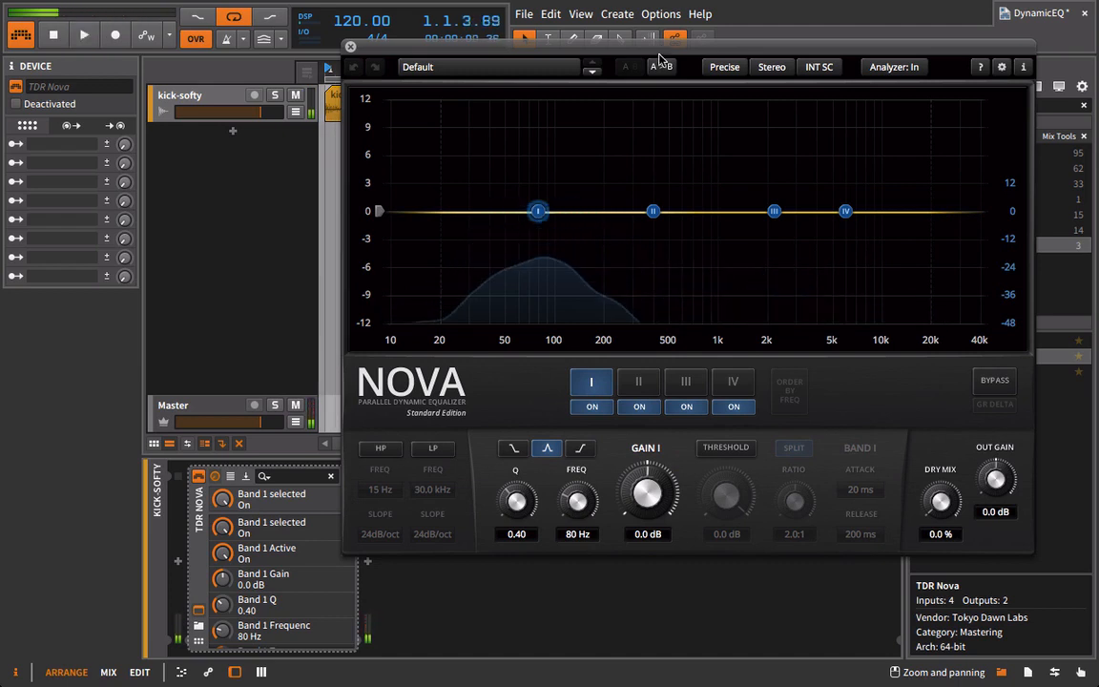
left_click(384, 448)
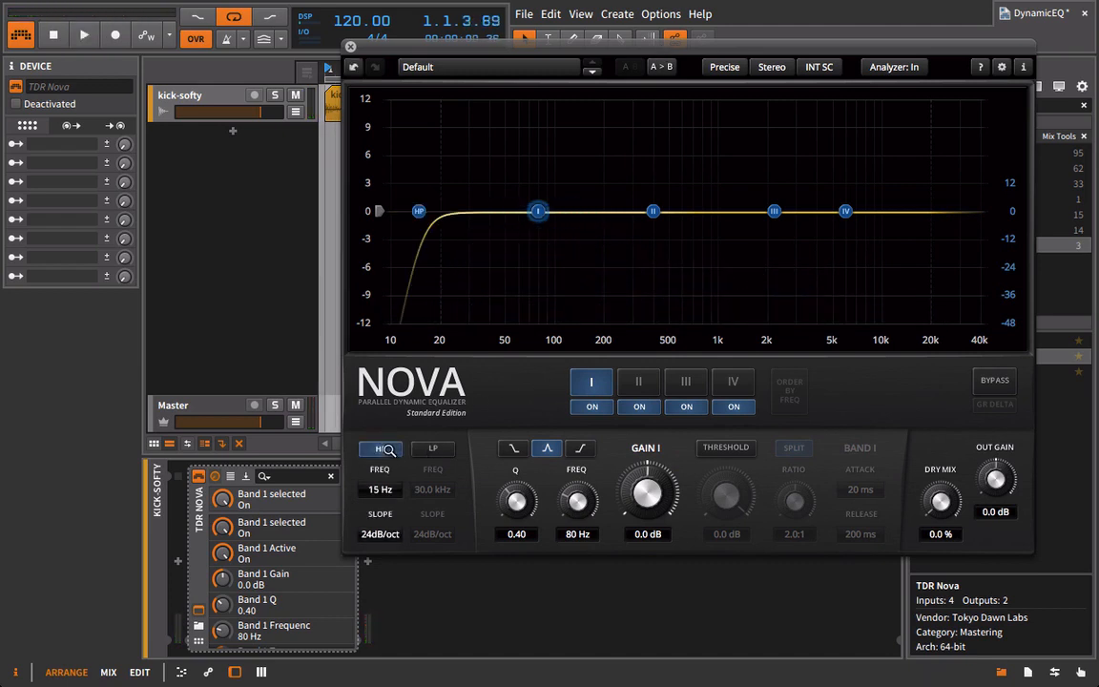
left_click_drag(387, 448, 393, 443)
left_click(392, 450)
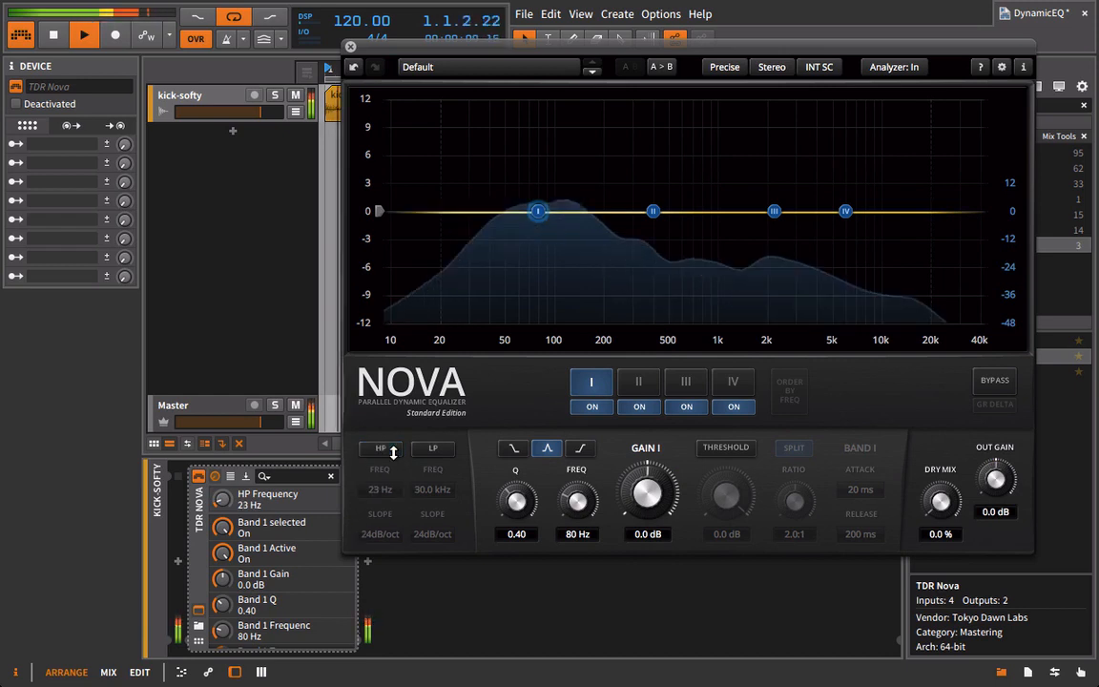
left_click(392, 450)
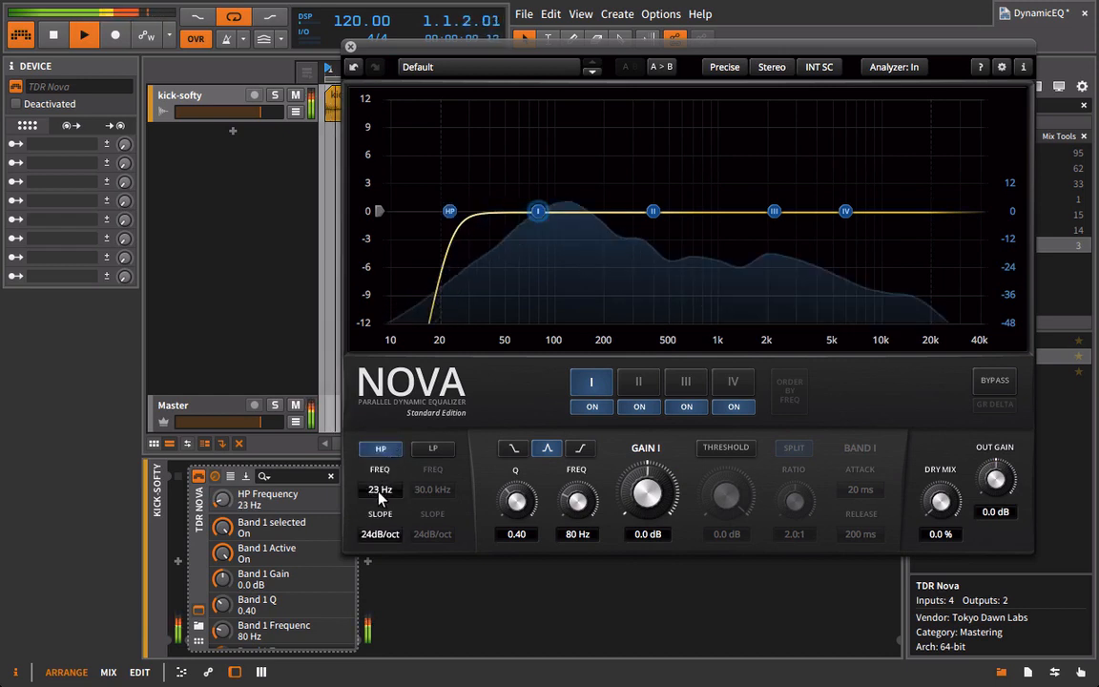
left_click_drag(380, 498, 386, 491)
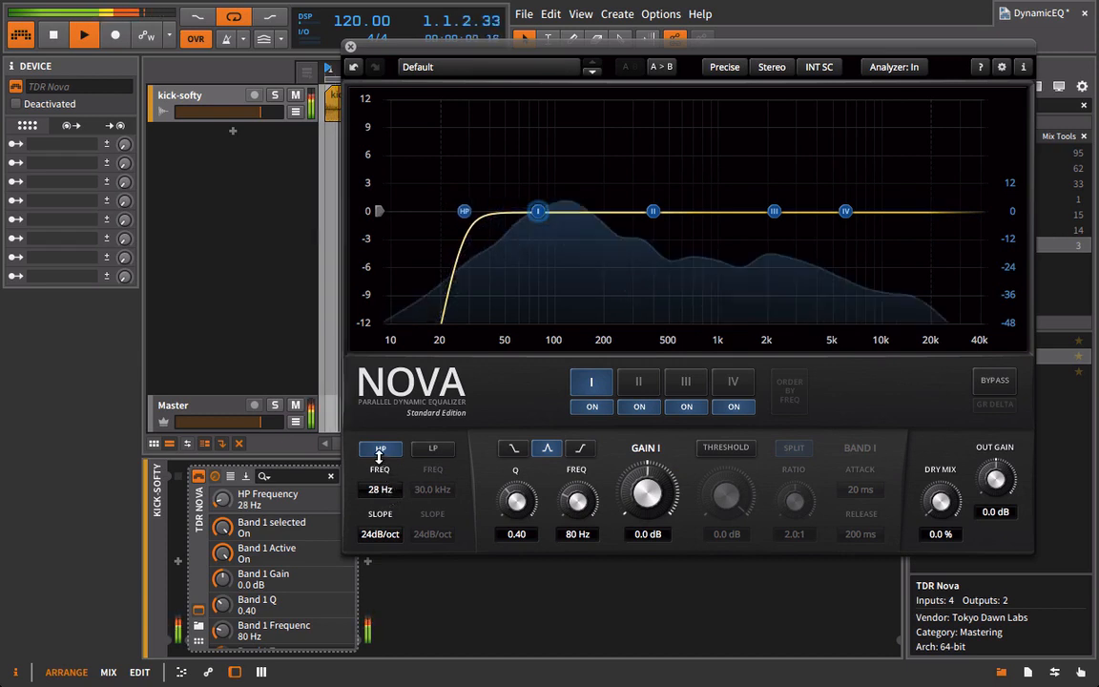
left_click(380, 450)
left_click(380, 450)
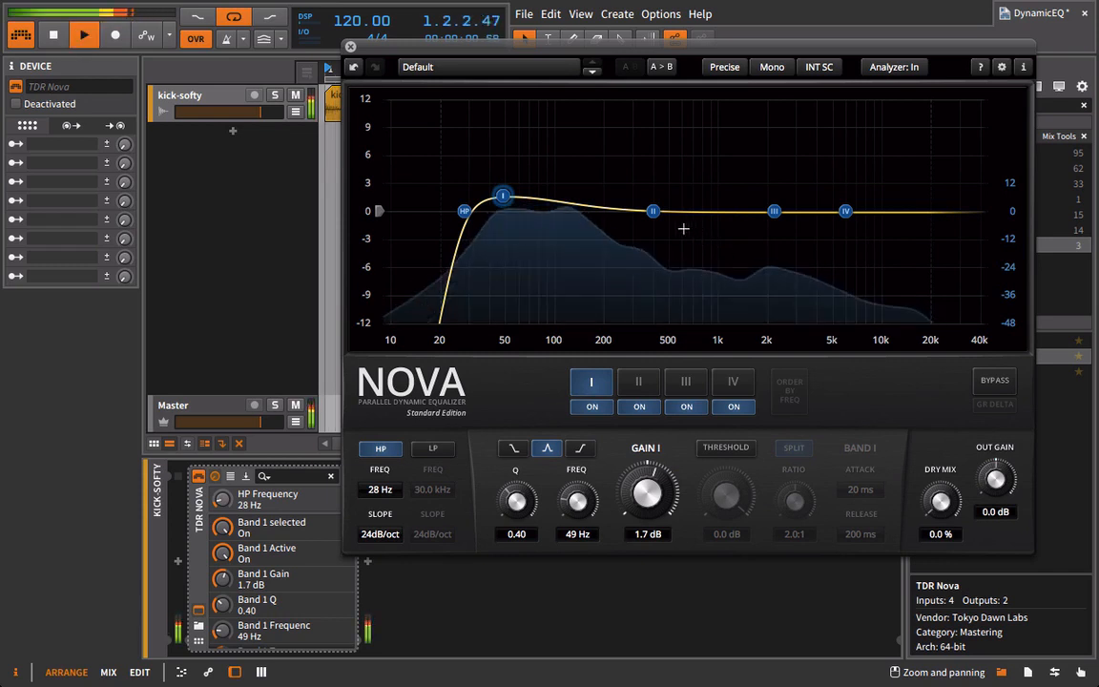
Step: Move band II to about 172 Hz with a 3.1 dB cut and place band I at about 54 Hz and 1.8 dB
left_click(650, 211)
left_click_drag(649, 210, 592, 239)
mouse_move(503, 195)
left_mouse_down()
mouse_move(510, 184)
mouse_move(510, 194)
left_mouse_up()
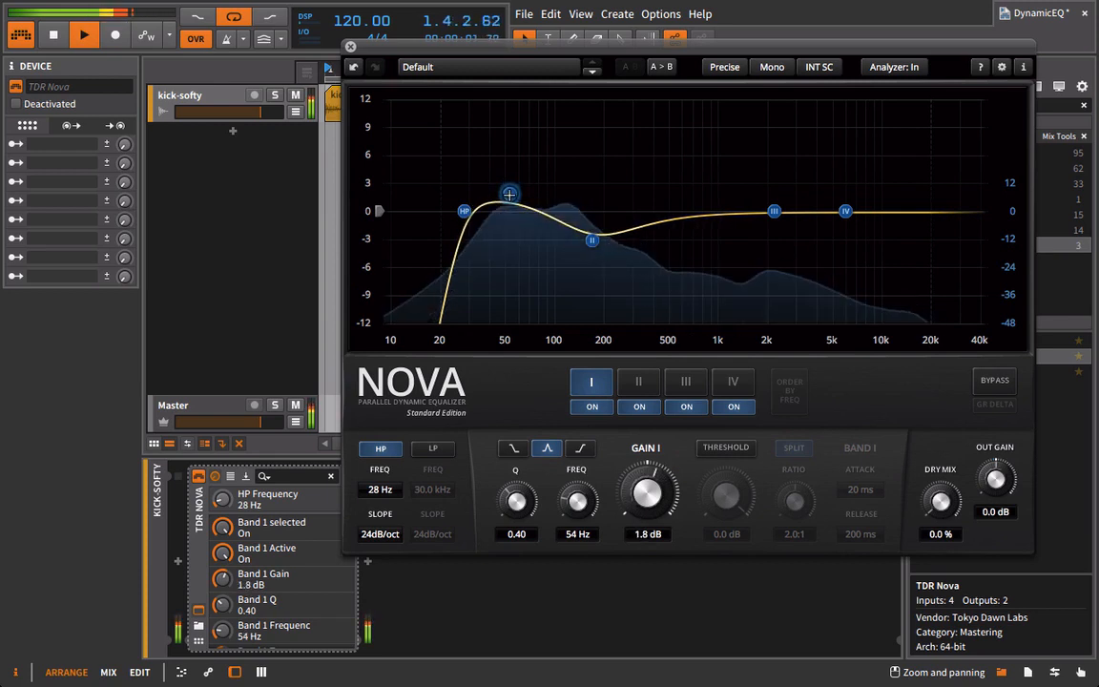
Step: Shape a gentle high boost with band III at about 5.9 kHz and 1.2 dB, comparing the sound with the band switched off
left_click_drag(775, 211, 823, 194)
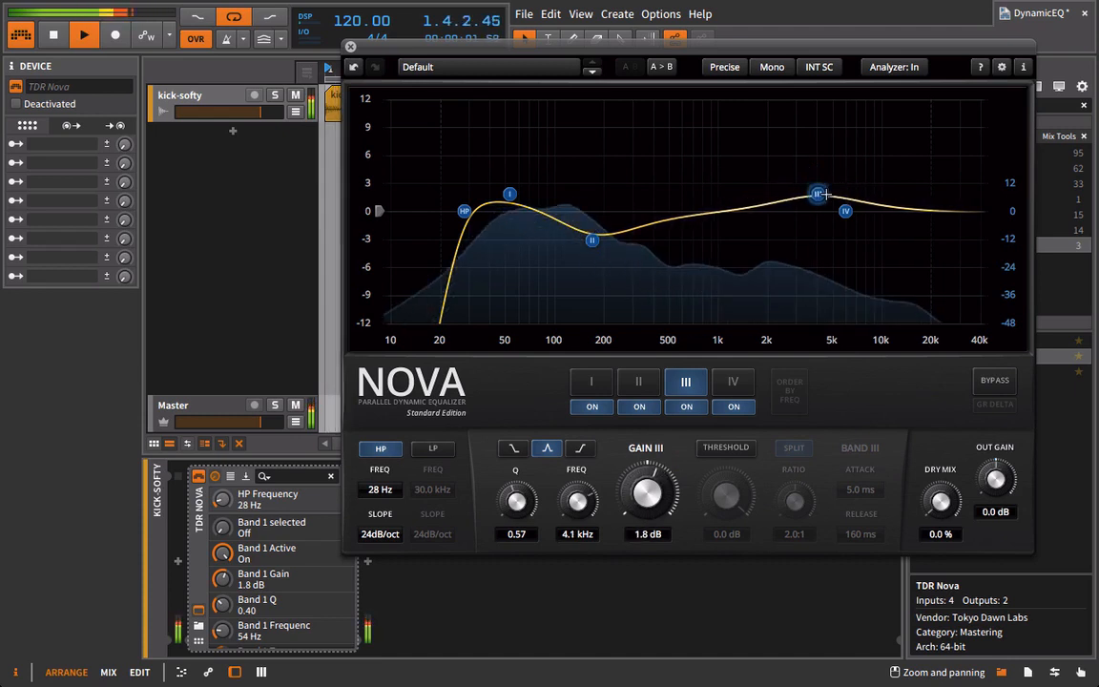
left_click(687, 406)
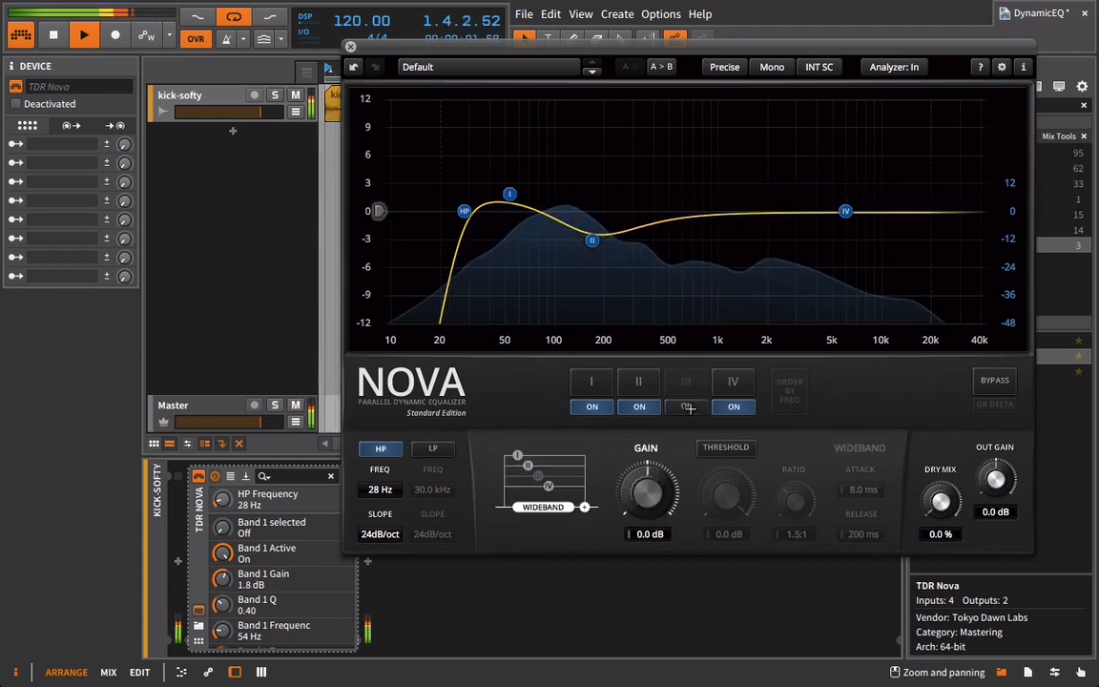
left_click(686, 406)
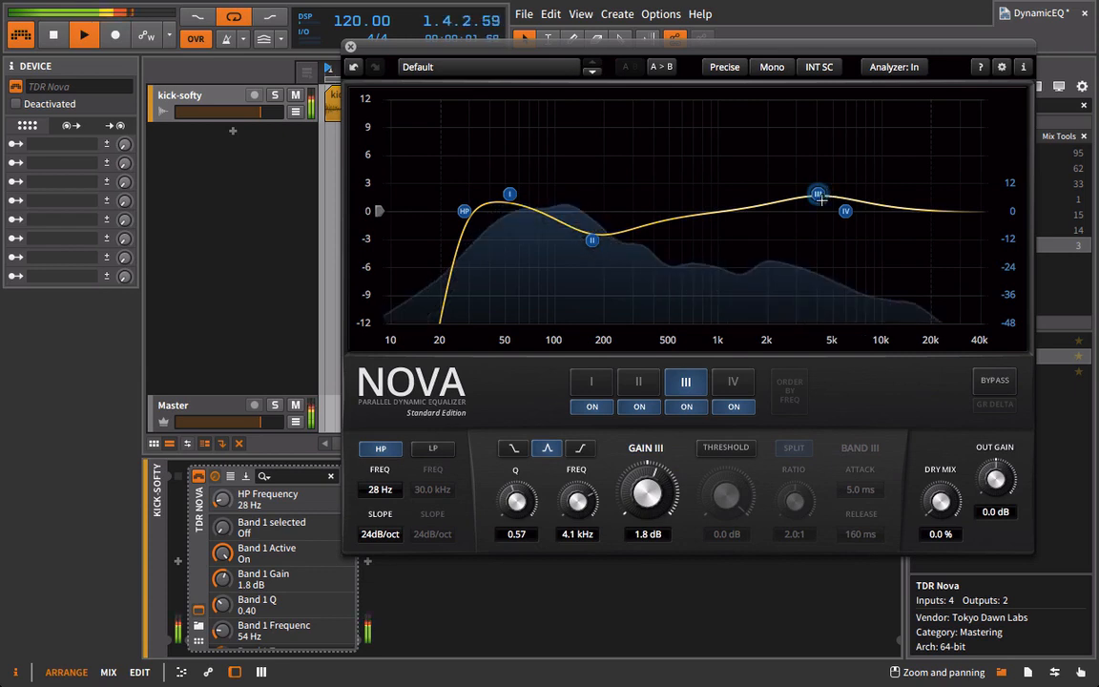
left_click_drag(821, 198, 833, 202)
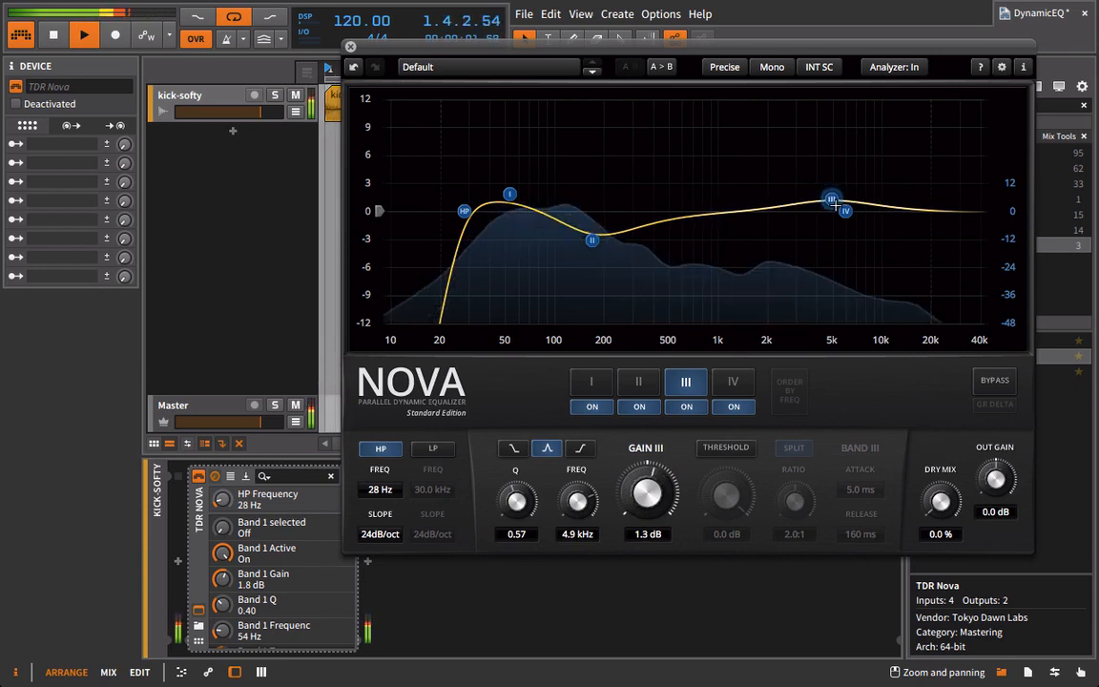
left_click_drag(832, 200, 844, 200)
Step: Set band IV's frequency to about 1142 Hz and change its shape to a bell
left_click(732, 383)
left_click_drag(577, 502, 553, 587)
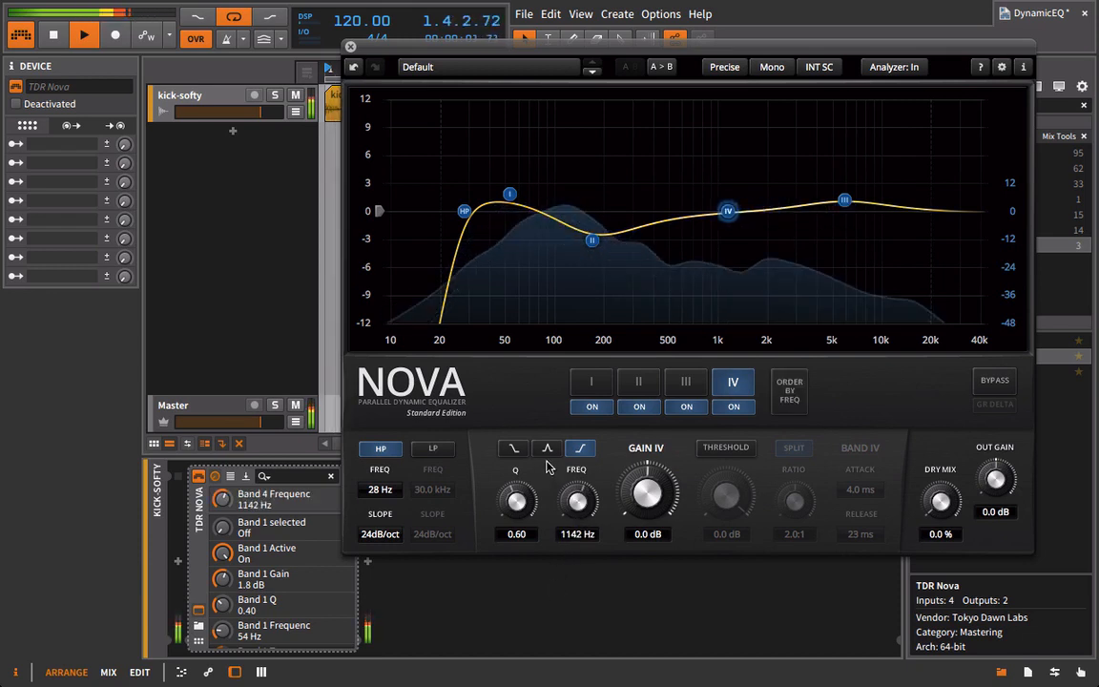
left_click(547, 448)
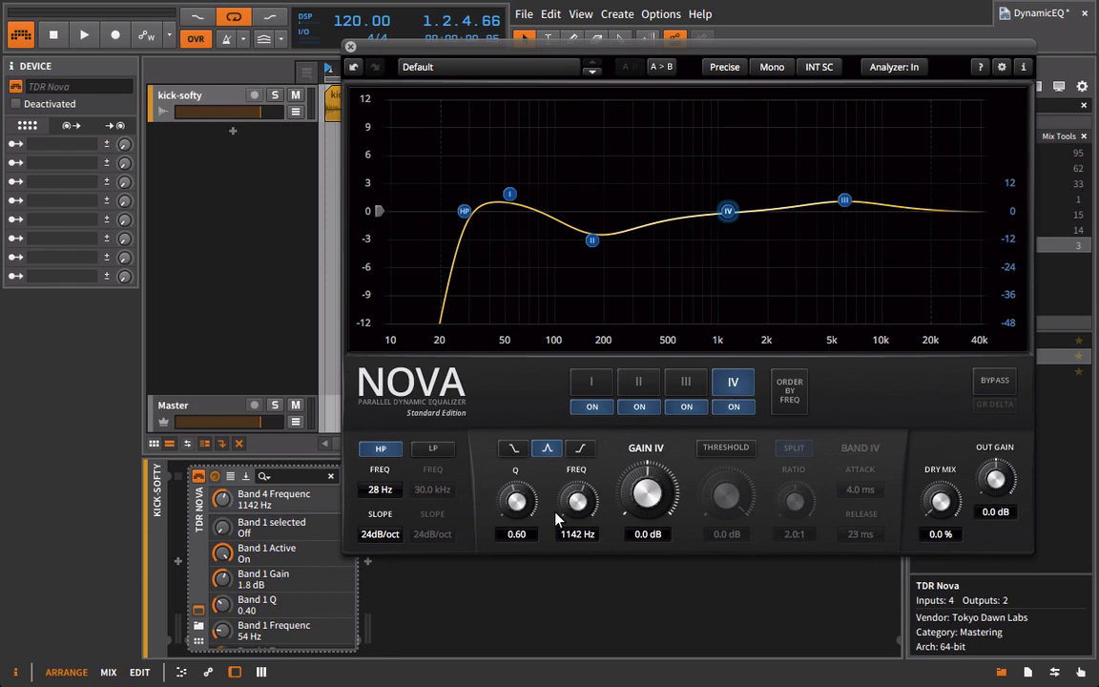
Step: Play the loop and widen band III to a Q of 0.43 with 1.9 dB of gain
left_click(844, 200)
key("space")
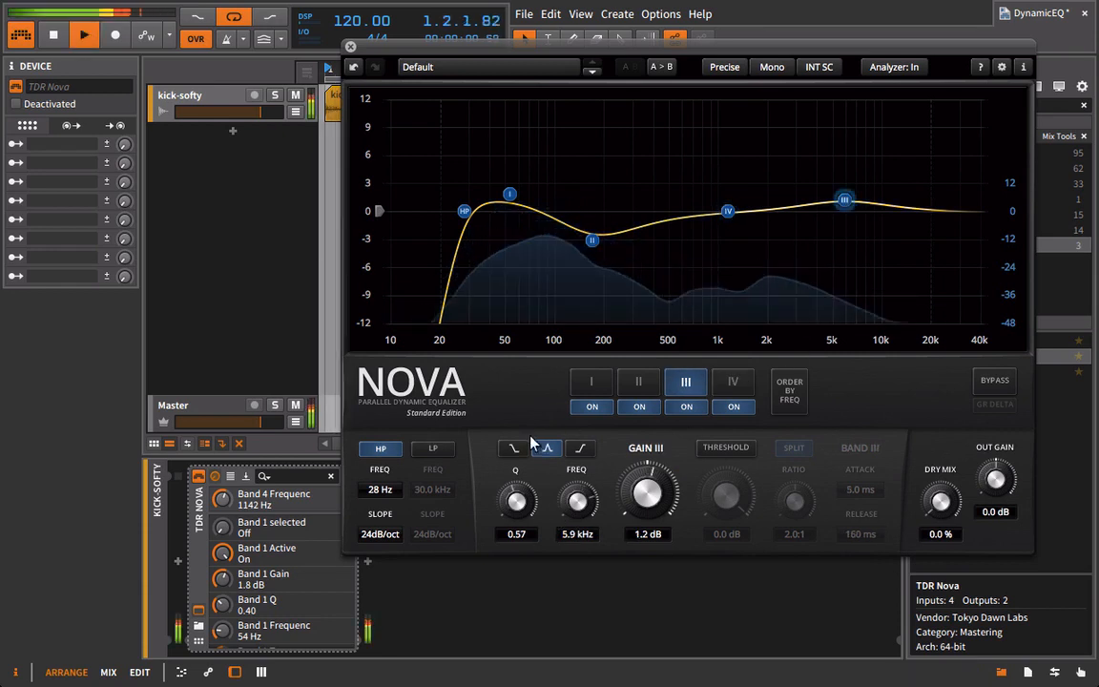
left_click_drag(513, 523, 513, 553)
left_click_drag(650, 493, 651, 479)
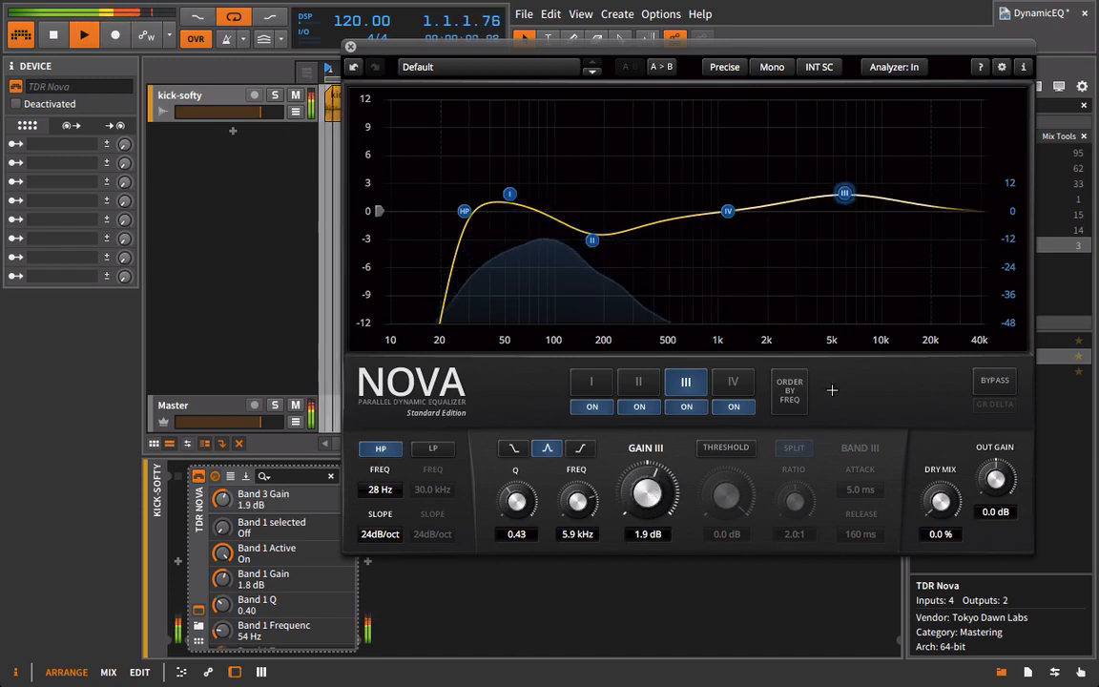
Step: Compare the equalized kick with the bypassed signal, then stop playback
left_click(994, 381)
left_click(994, 381)
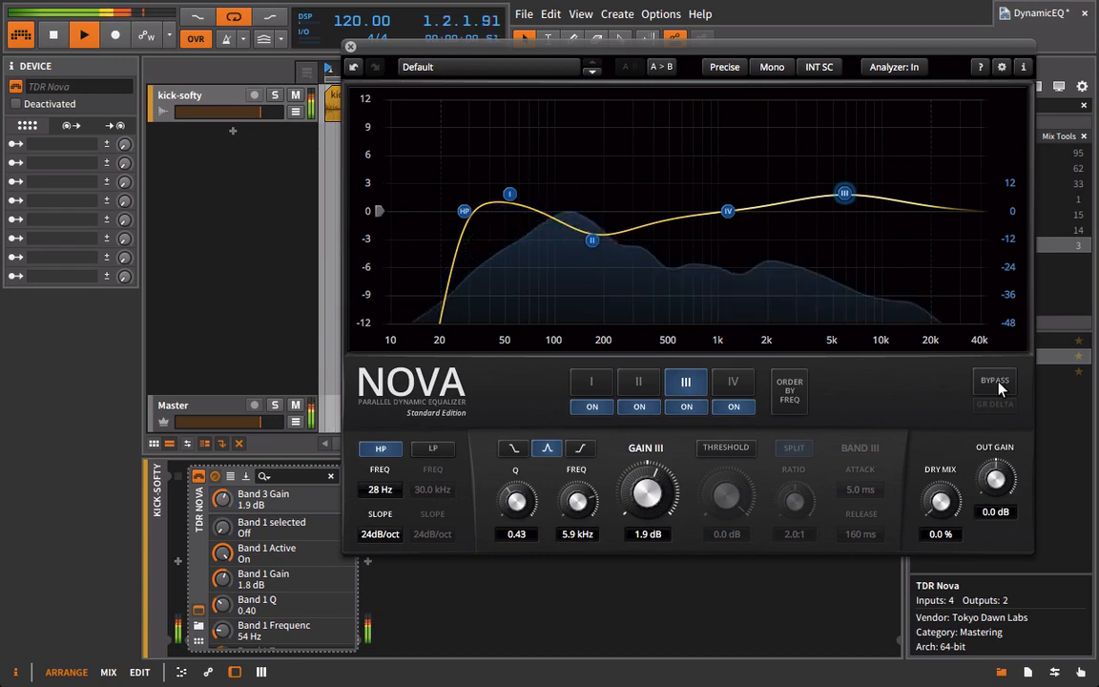
key("space")
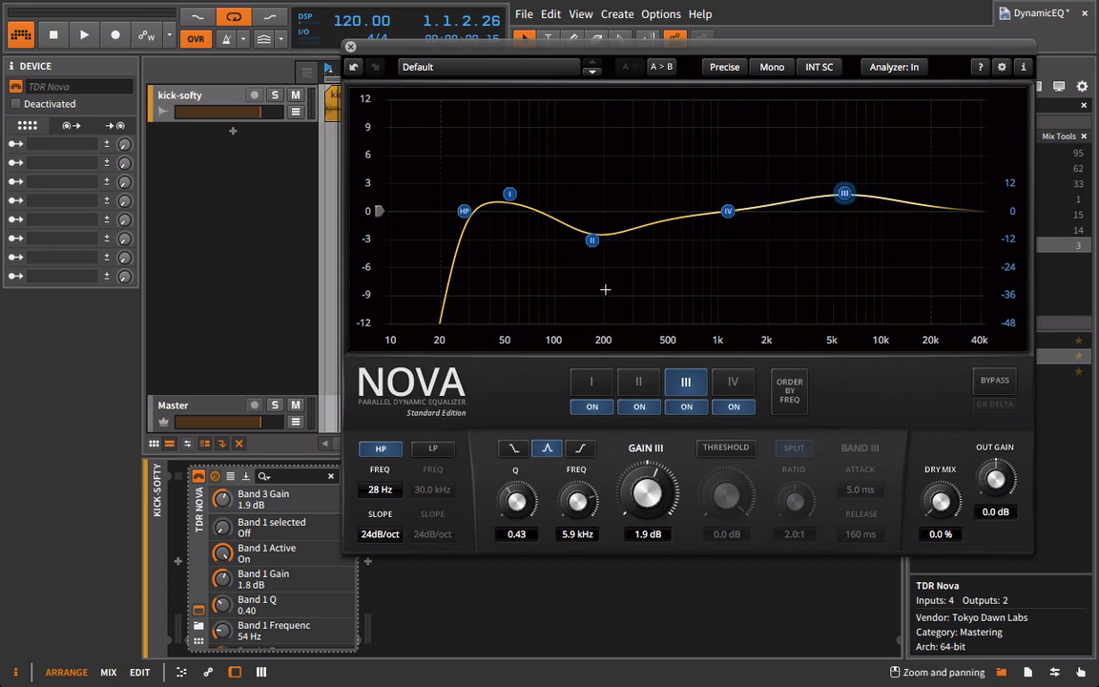
Step: Make band II dynamic with a threshold of -16.7 dB and a Q of 1.07 while playing the loop
left_click(638, 383)
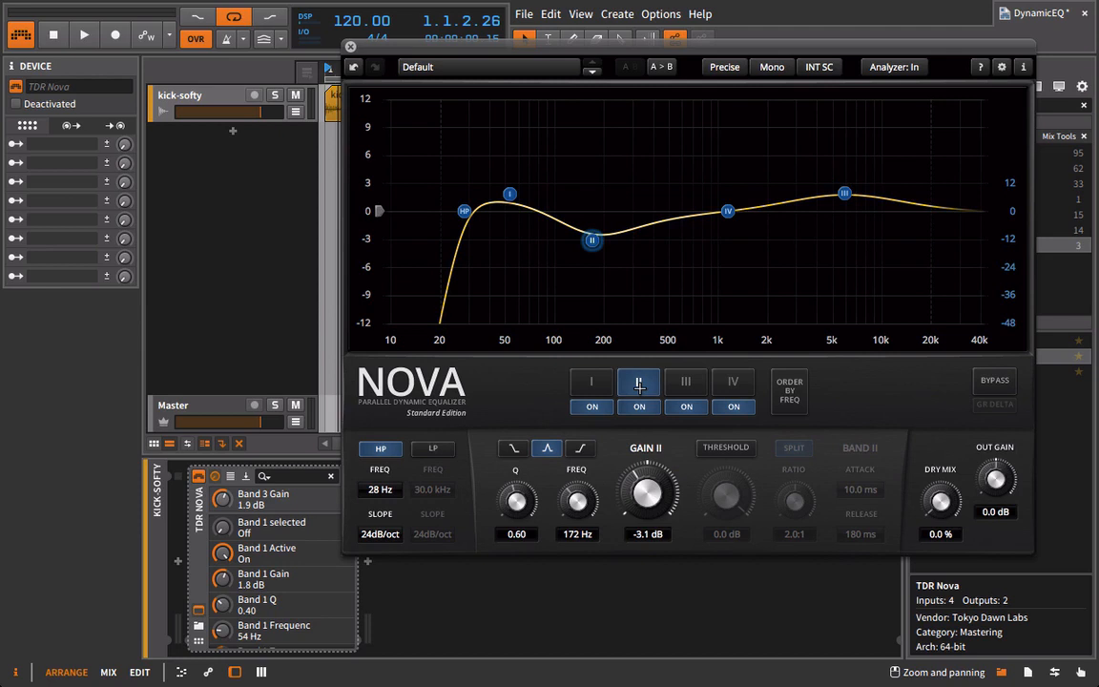
left_click(727, 212)
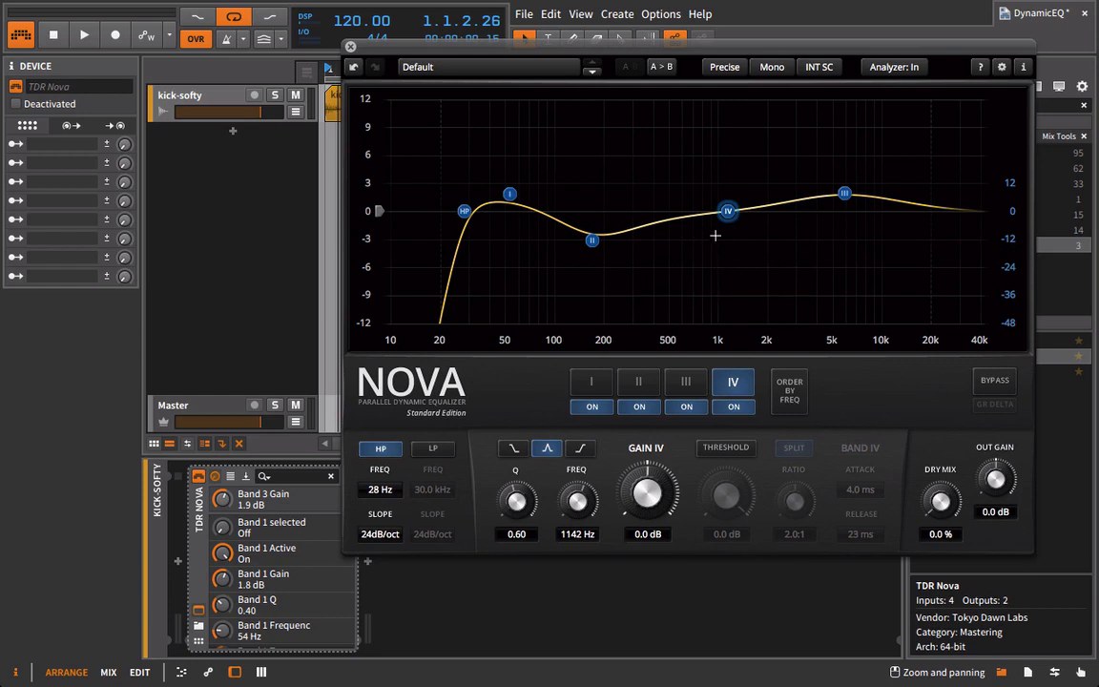
left_click(592, 241)
key("space")
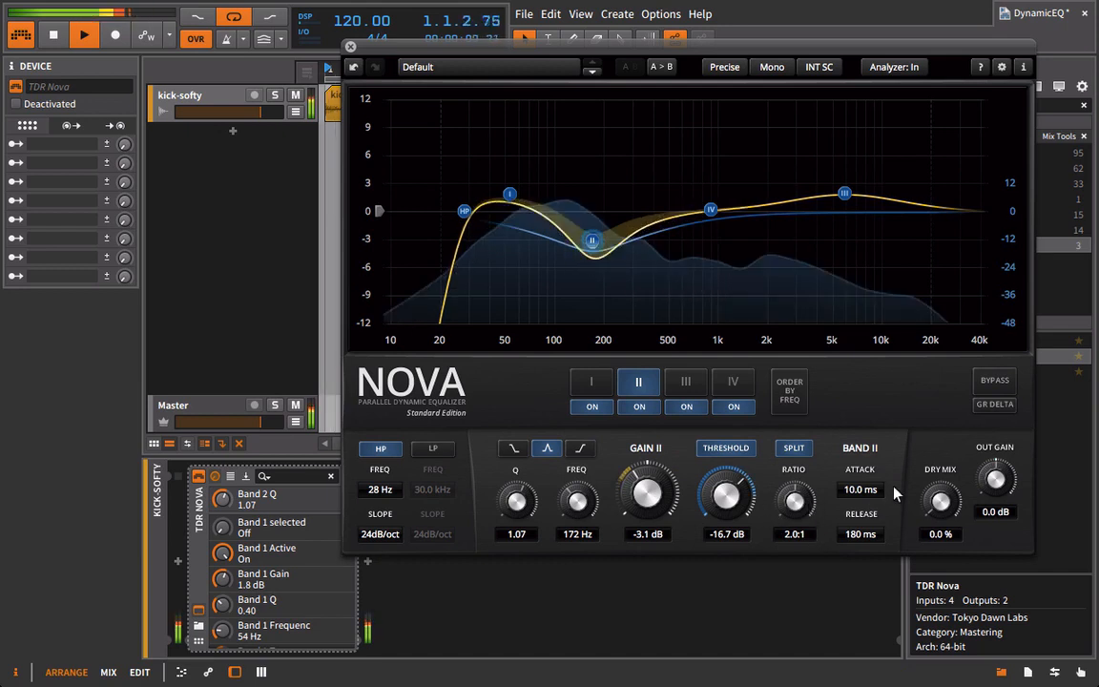
Step: Set band II's attack to 0.10 ms and its release to 21 ms, then stop playback
left_click_drag(863, 491, 517, 553)
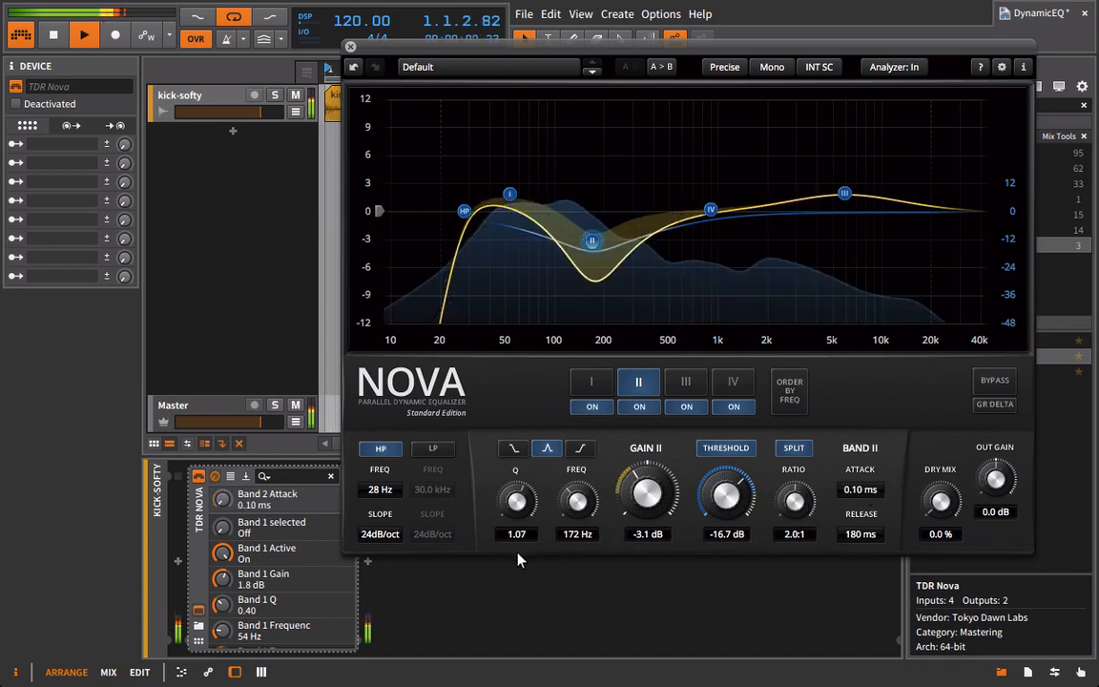
left_click_drag(863, 540, 528, 505)
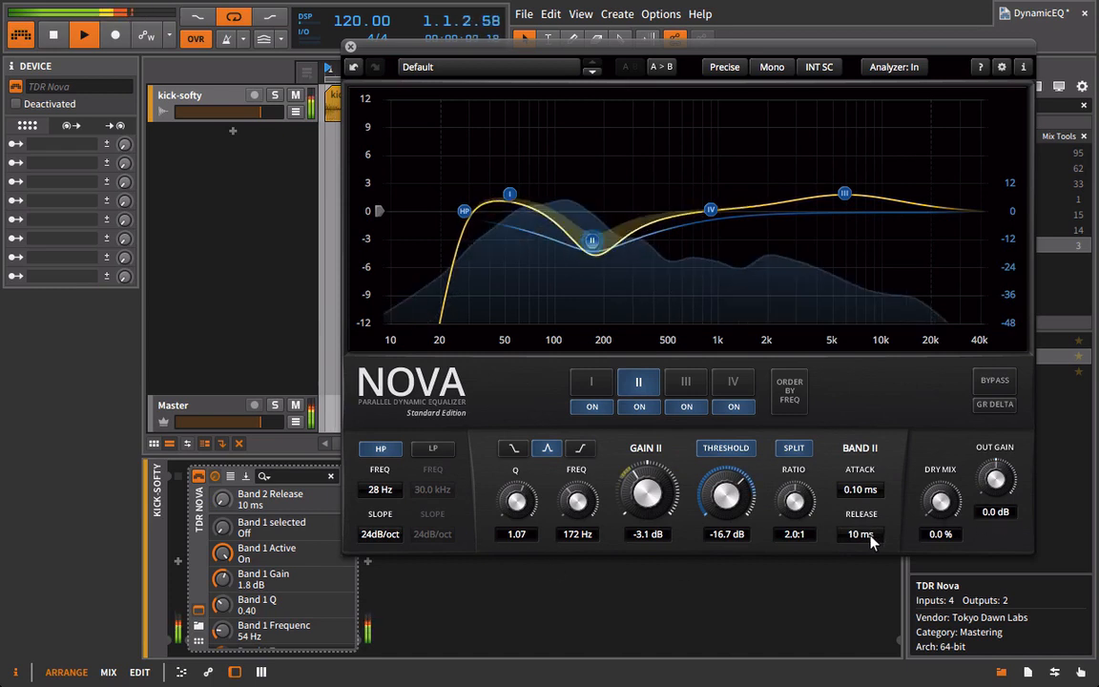
left_click_drag(845, 536, 930, 530)
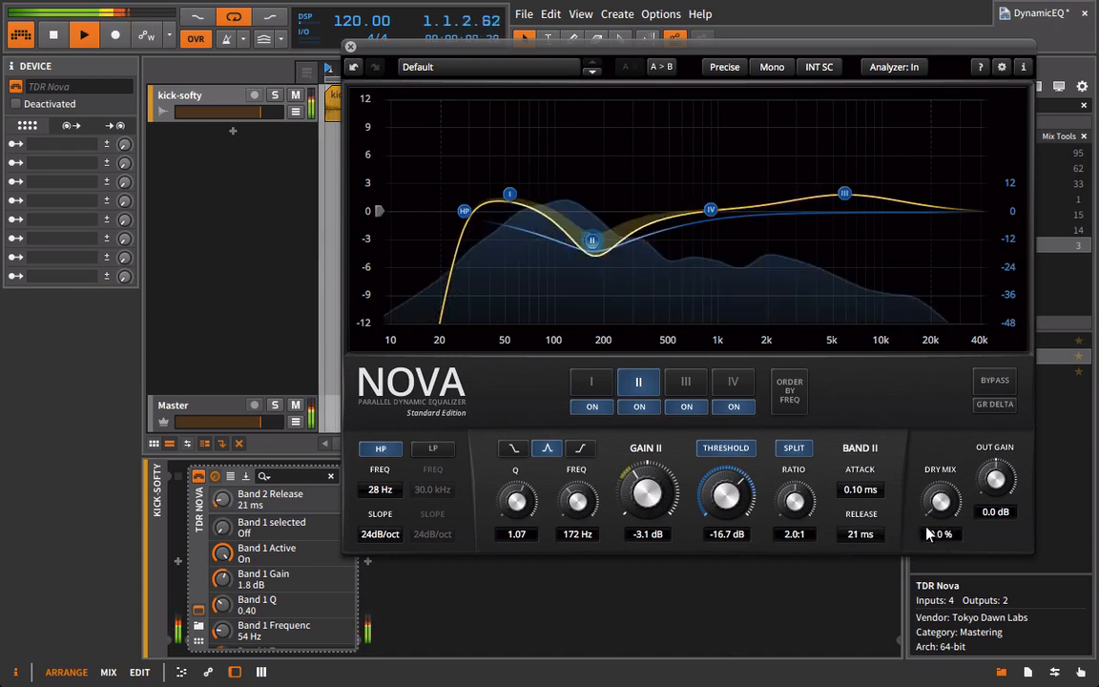
key("space")
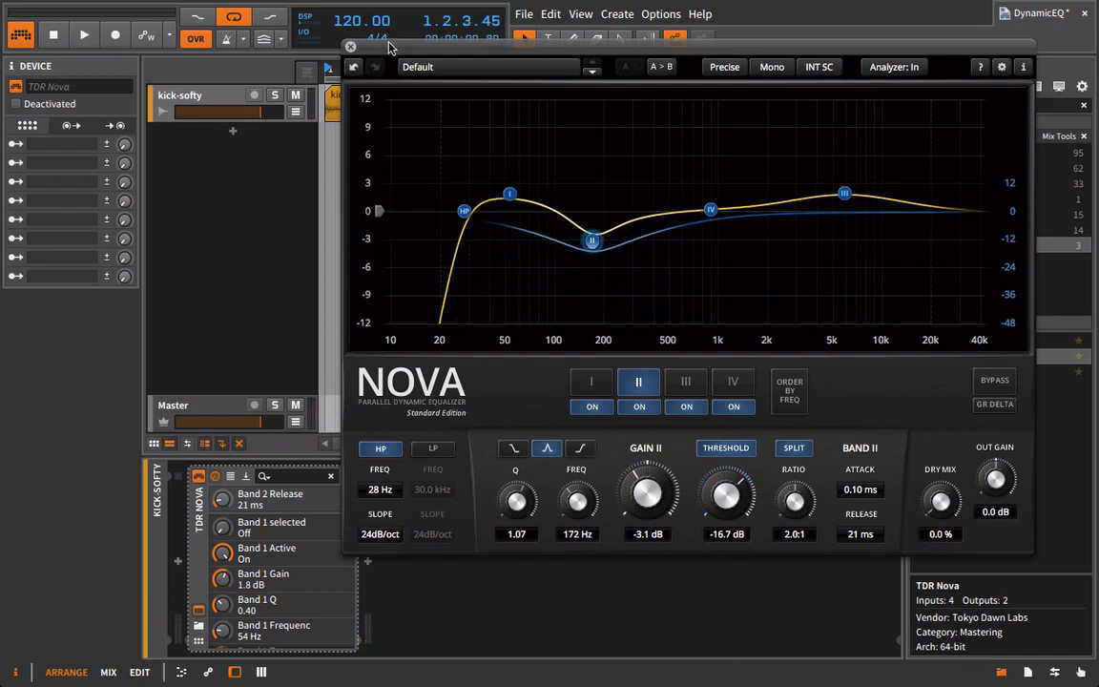
Step: Move the plug-in window aside to examine the kick clips during loop playback, then move it back
left_click_drag(349, 37, 422, 111)
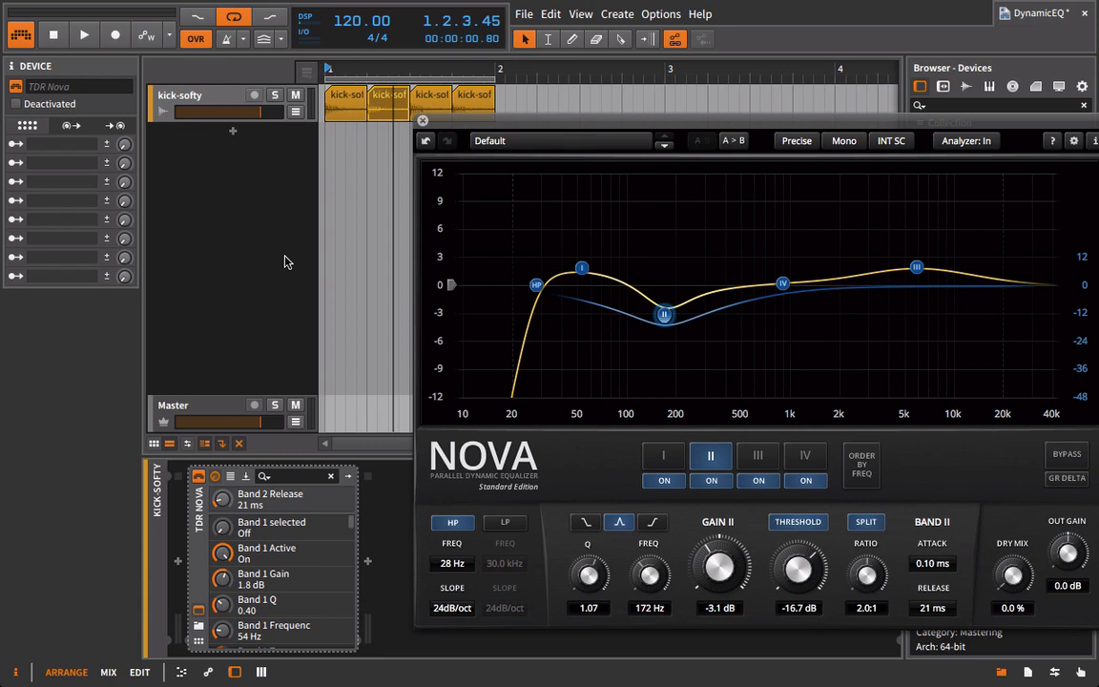
key("space")
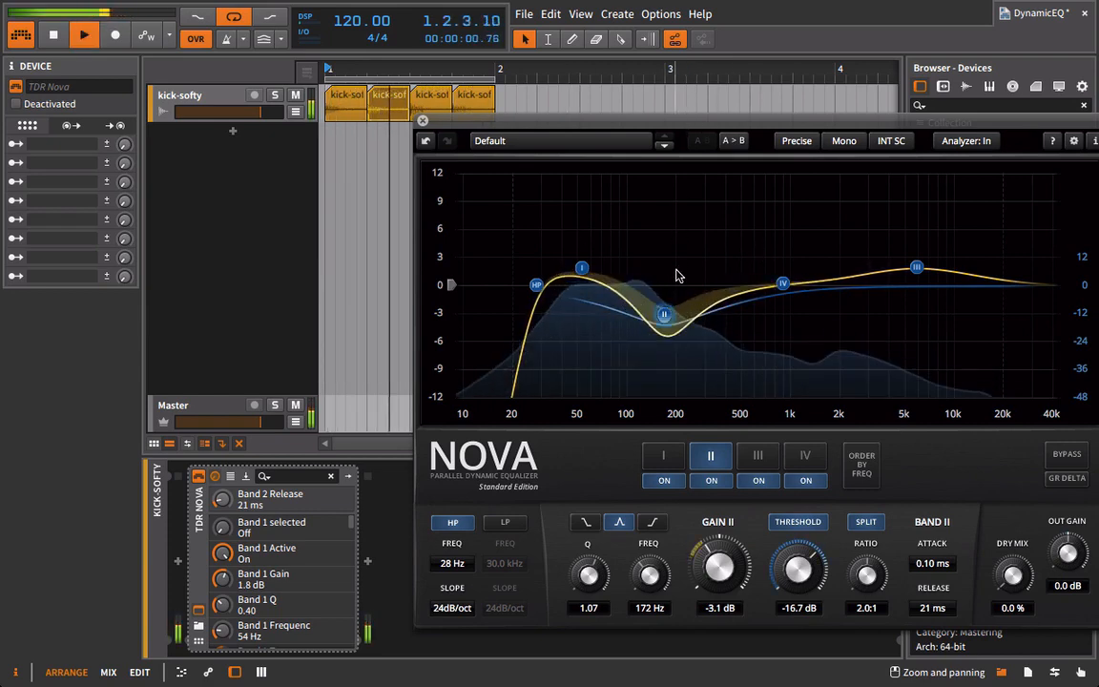
left_click_drag(658, 124, 510, 25)
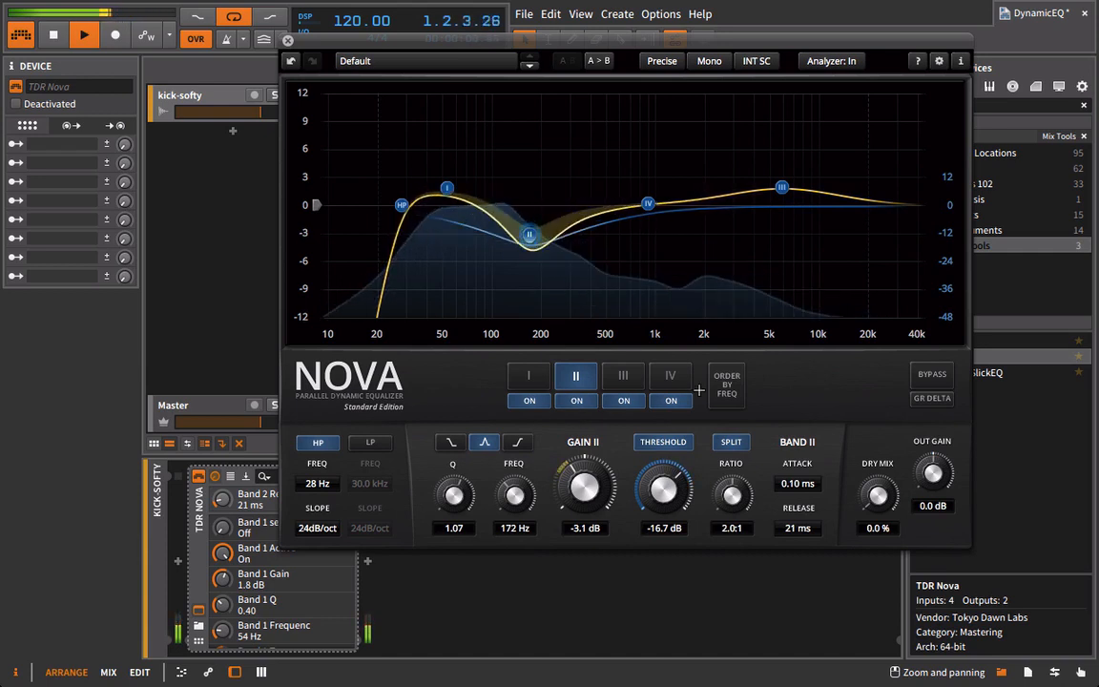
Step: Widen band IV to a Q of 0.28, lower its threshold and set its attack to 0.10 ms
key("space")
left_click(653, 372)
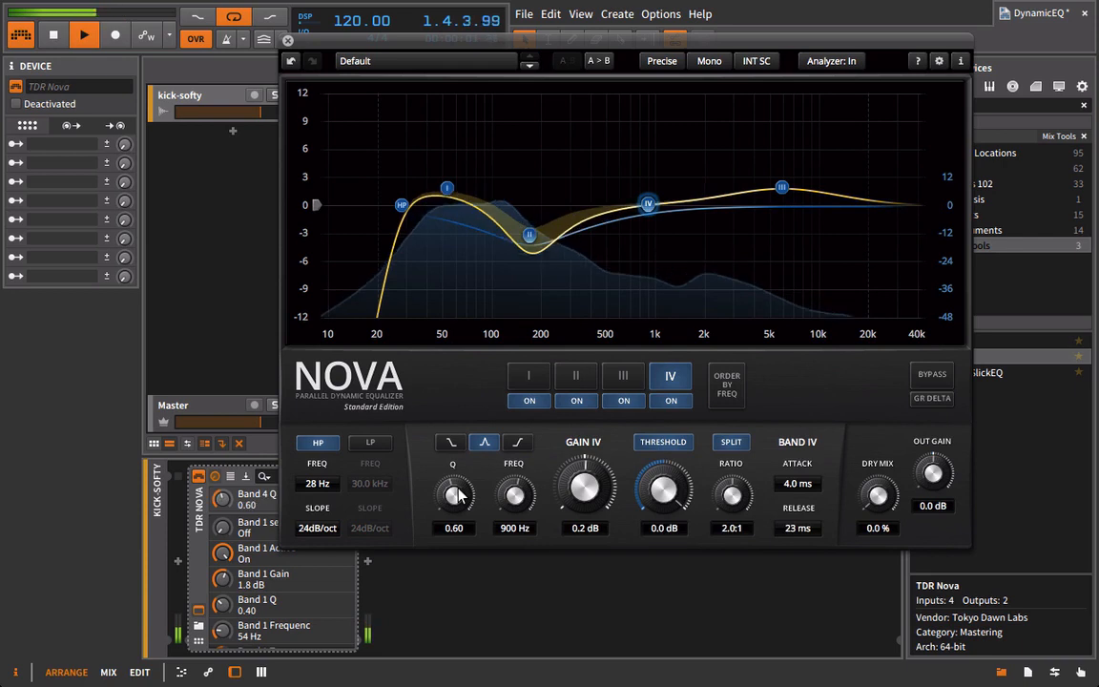
left_click_drag(455, 487, 421, 584)
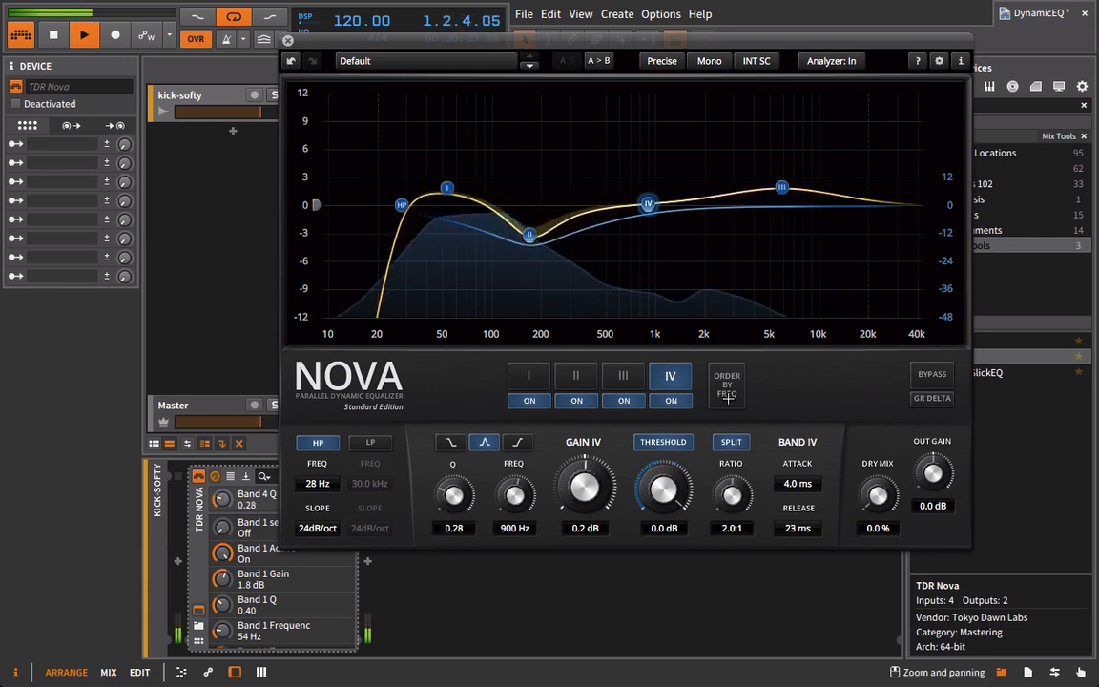
left_click_drag(666, 505, 635, 679)
left_click_drag(794, 483, 373, 536)
Step: Raise band I to about 2.9 dB at 51 Hz and bypass the equalizer to compare the sound
left_click(580, 375)
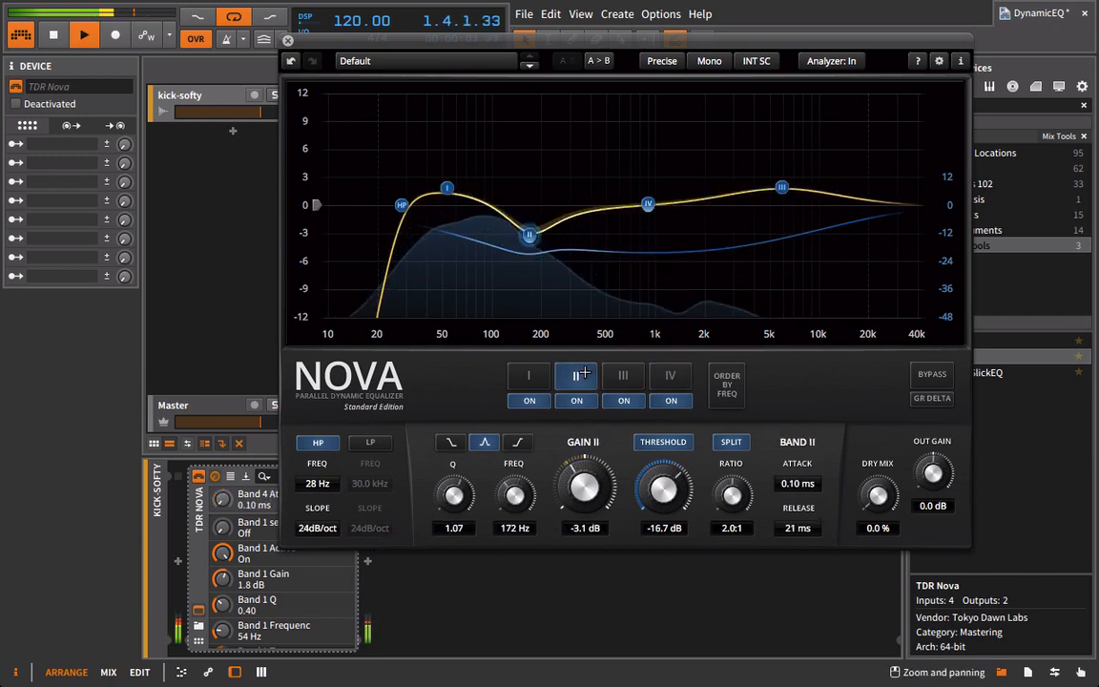
left_click_drag(446, 188, 444, 177)
left_click(935, 377)
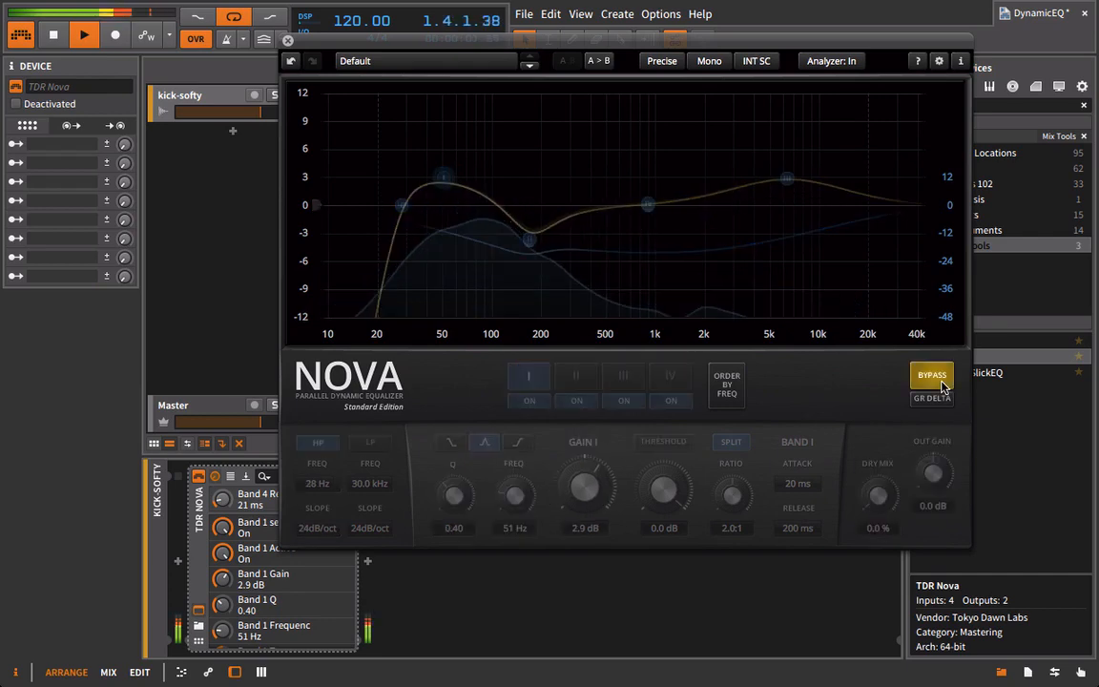
Step: Close the plug-in window, select the kick-softy track to show its level meter, and reopen the TDR Nova window
left_click(287, 40)
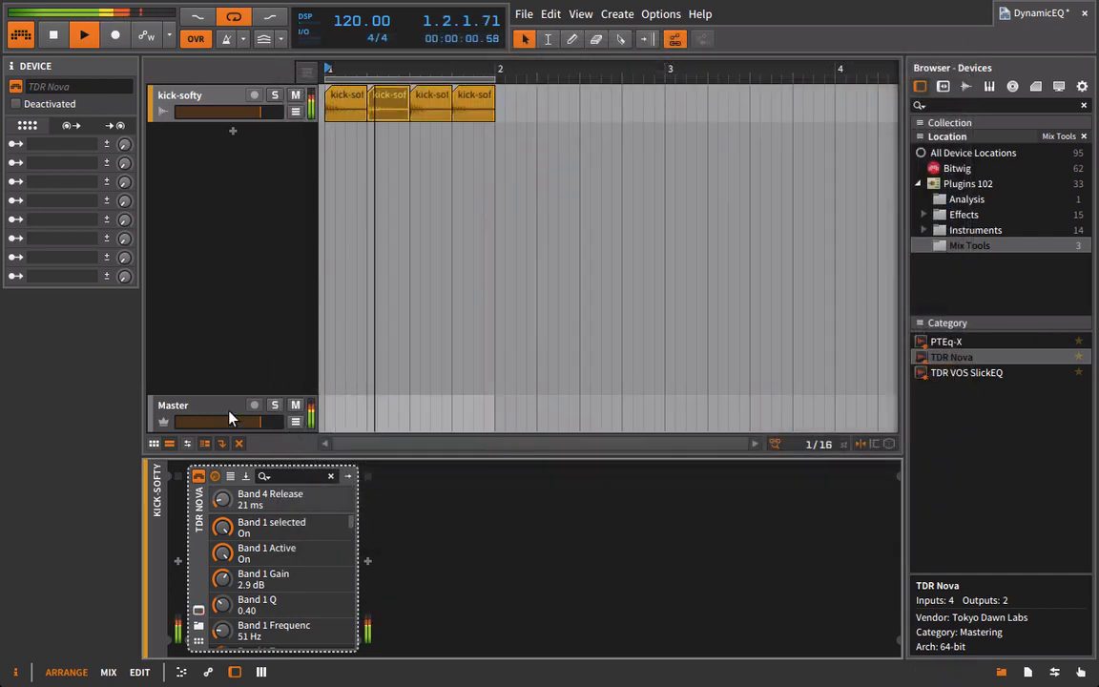
left_click(208, 106)
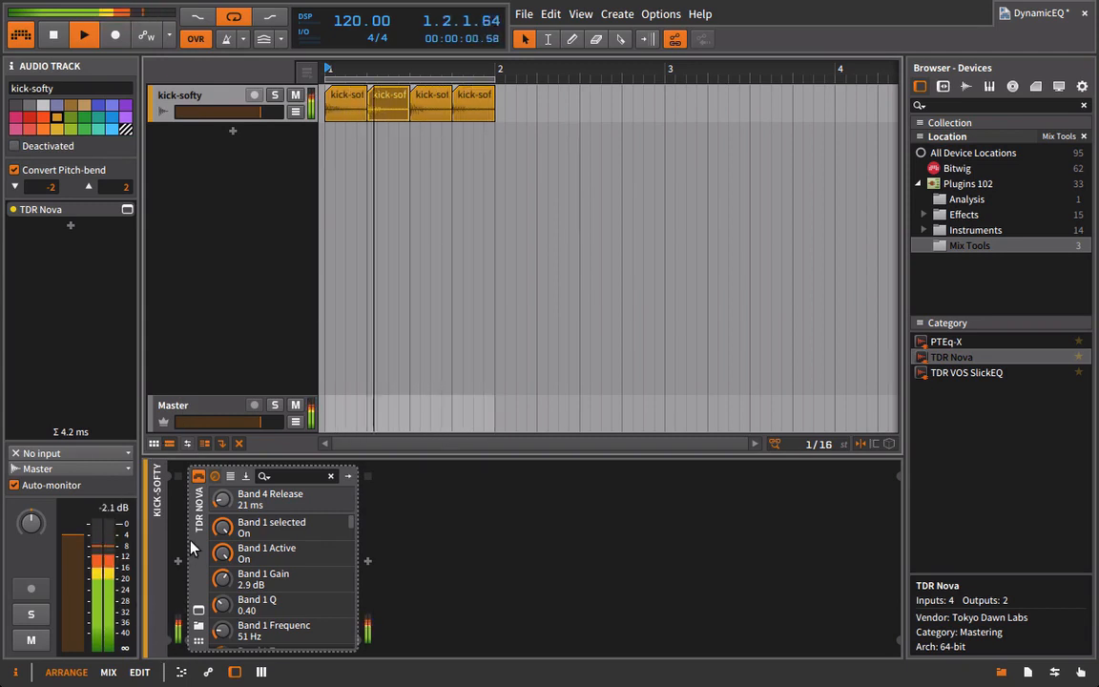
left_click(198, 610)
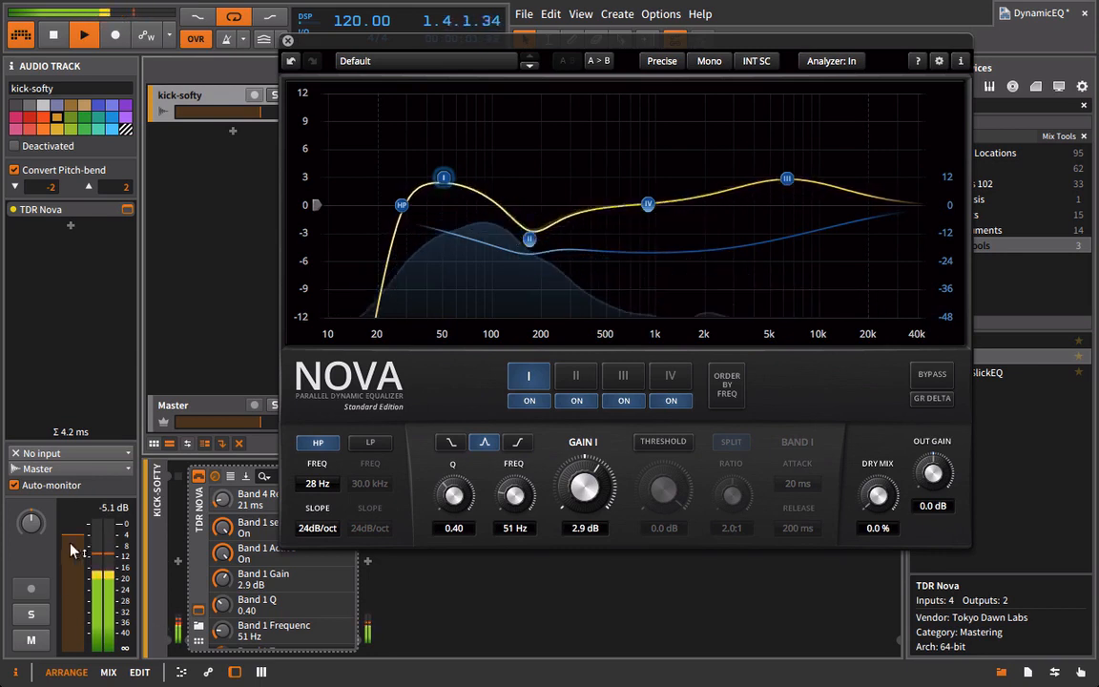
Step: Raise the equalizer's output gain to 3.0 dB
left_click(928, 471)
left_click_drag(926, 469, 910, 445)
left_click_drag(905, 432, 905, 429)
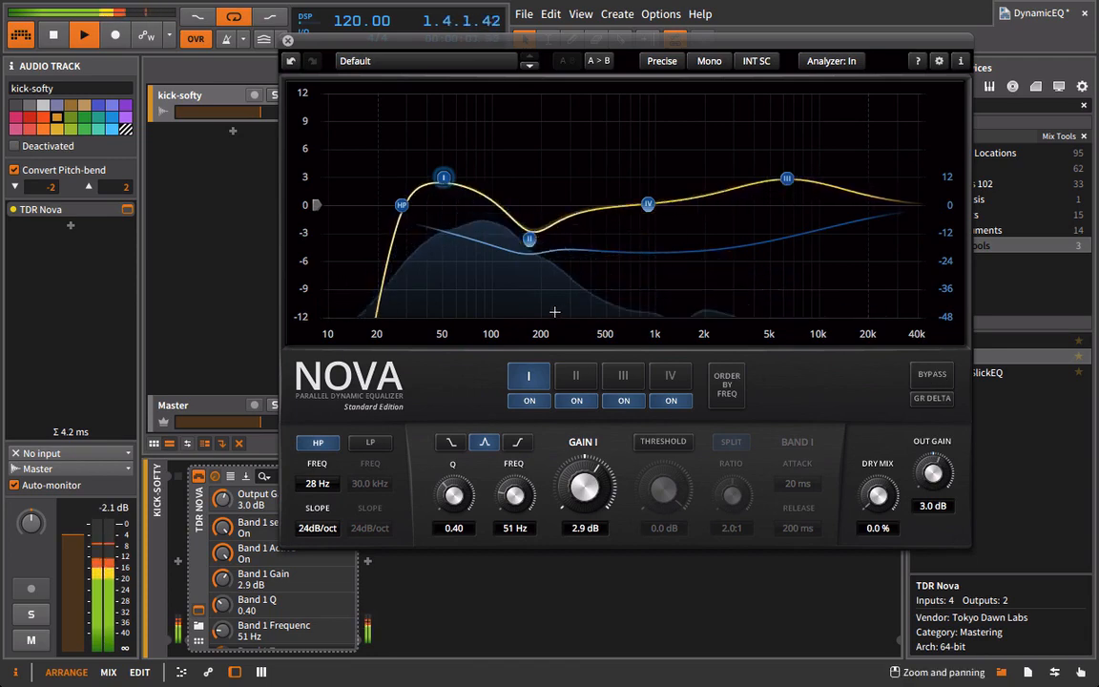
Step: Reduce the cut of band II by setting its gain to -2.5 dB
left_click(574, 376)
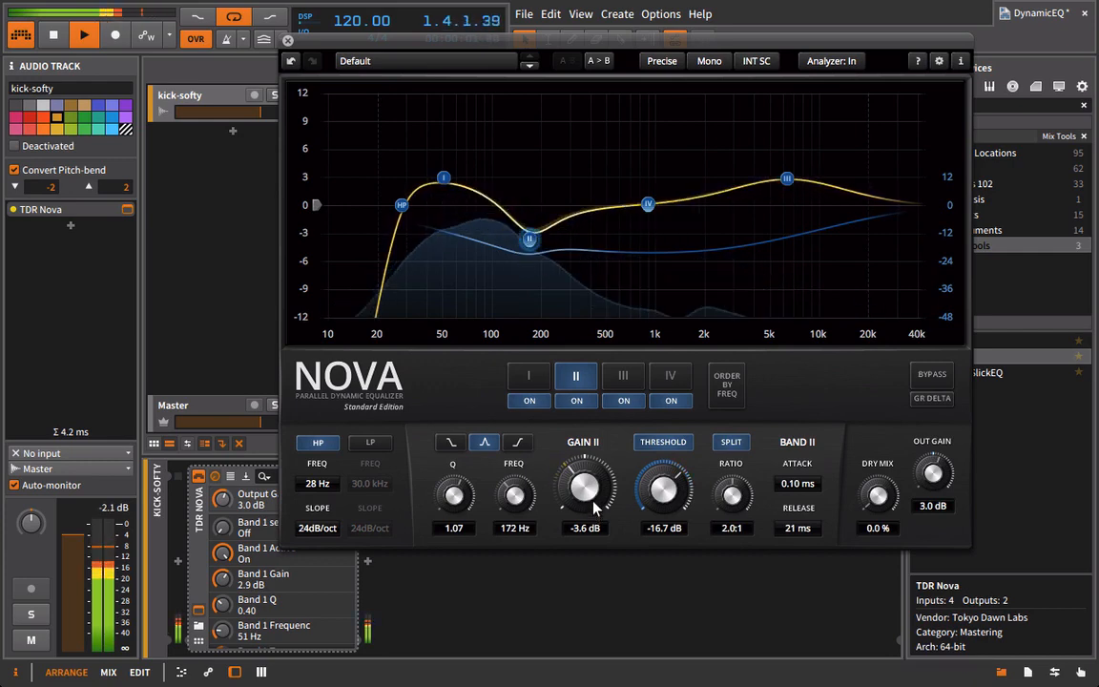
scroll(591, 487, "up", 4)
scroll(591, 487, "up", 3)
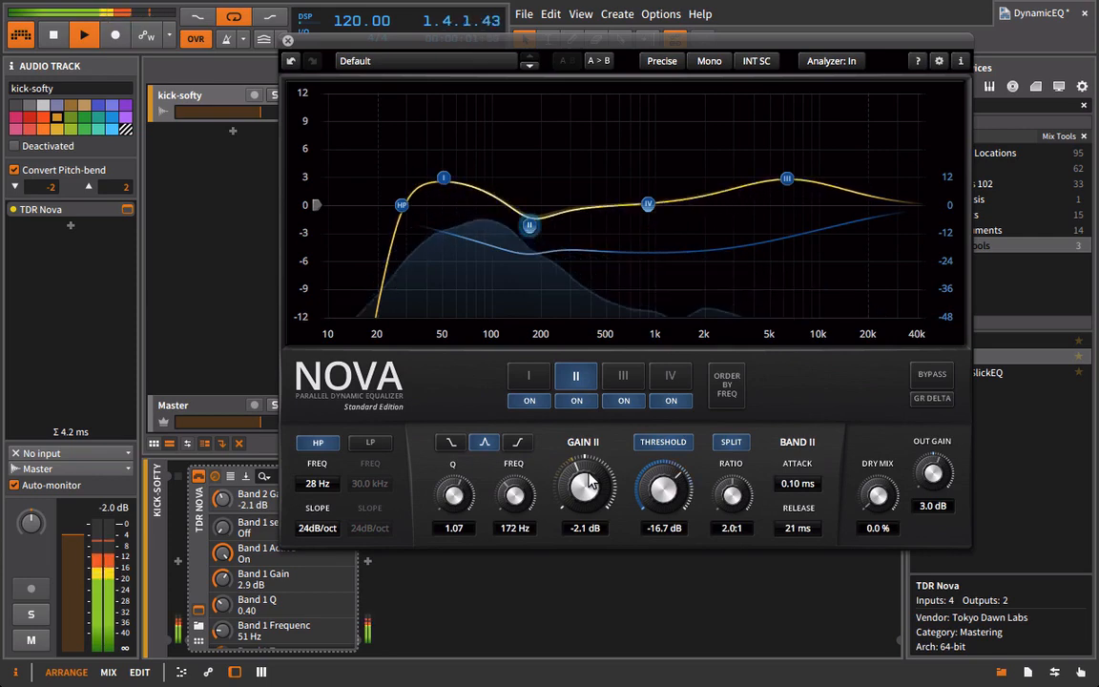
scroll(588, 484, "down", 1)
scroll(588, 484, "down", 1)
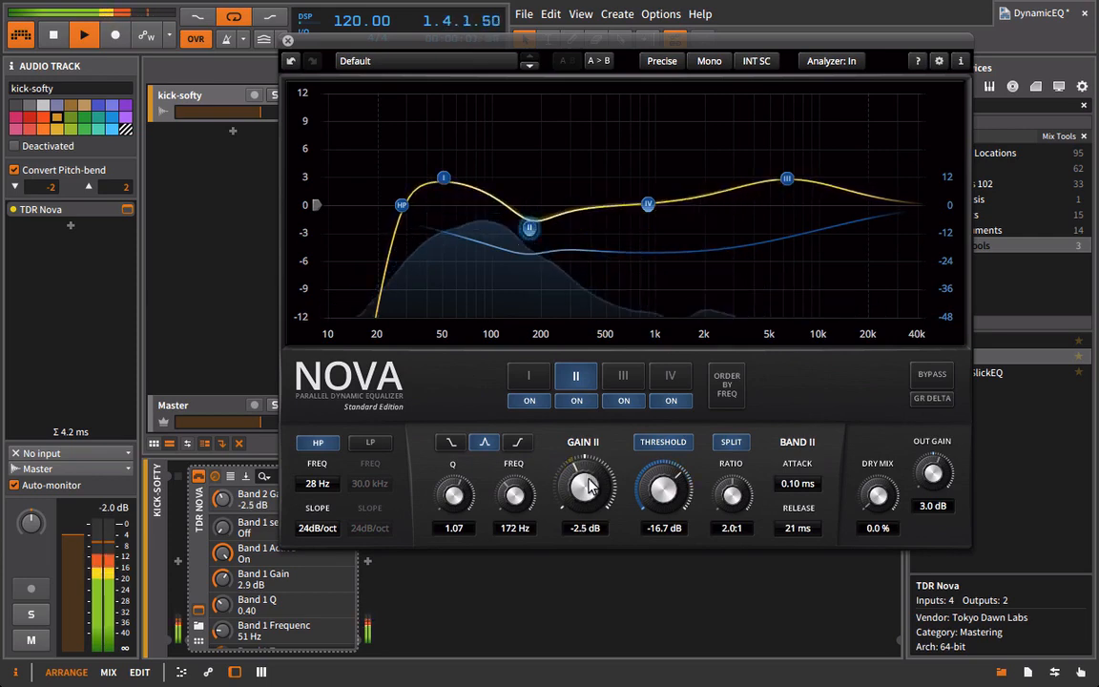
Step: Close and reopen the TDR Nova window, selecting band I to show its settings
left_click(288, 41)
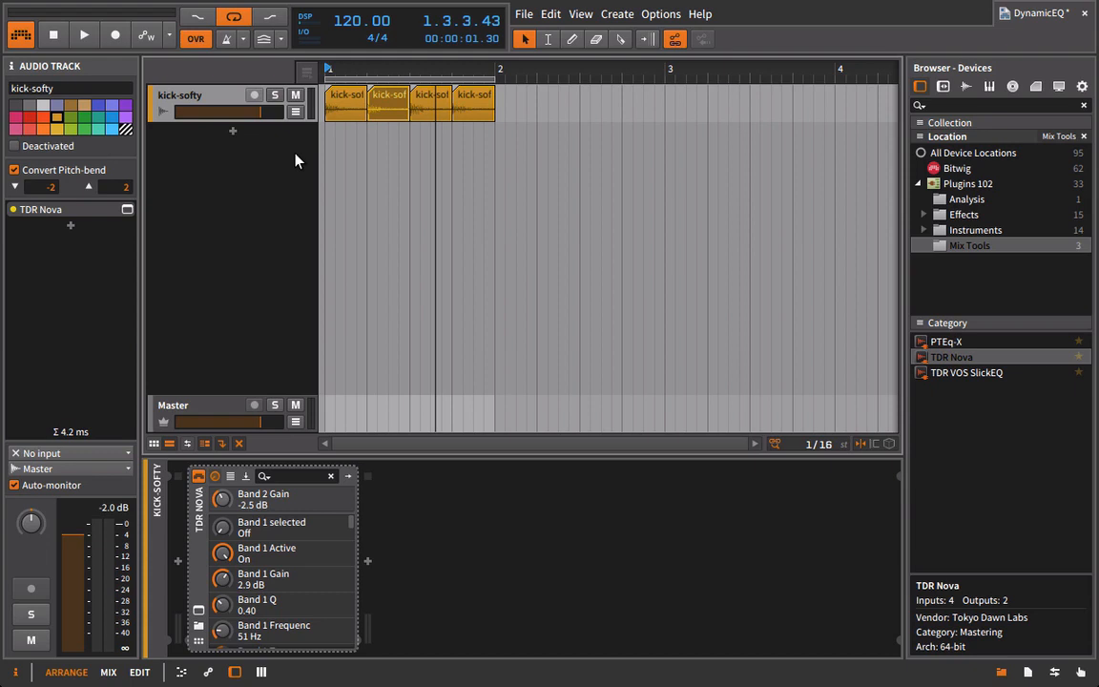
left_click(199, 609)
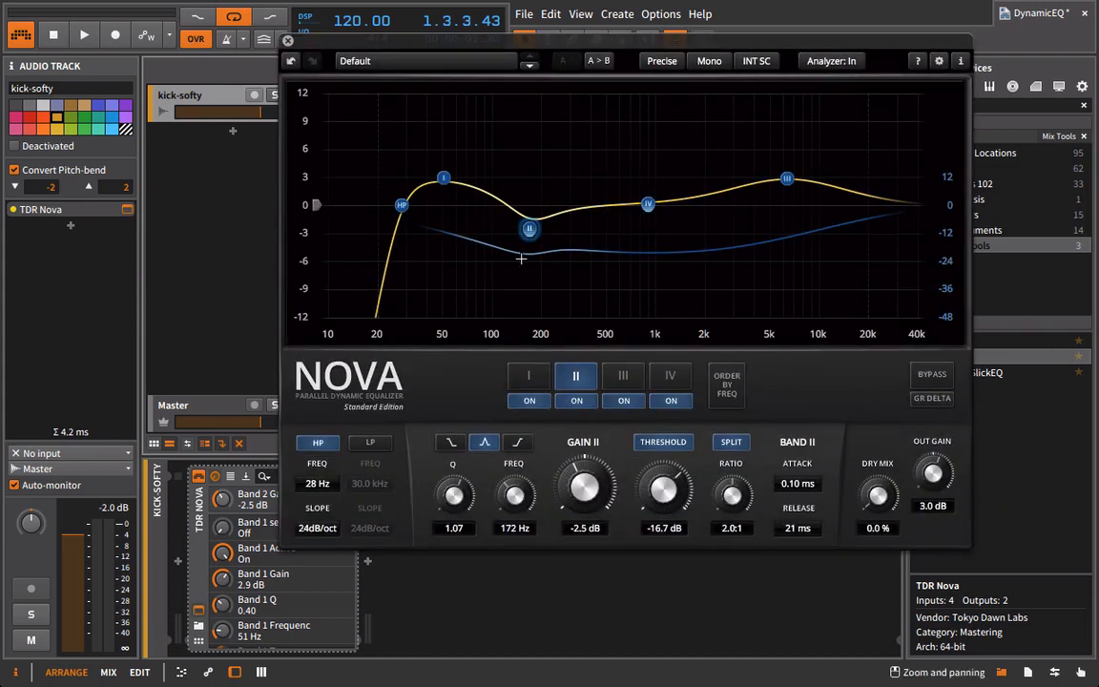
left_click(443, 177)
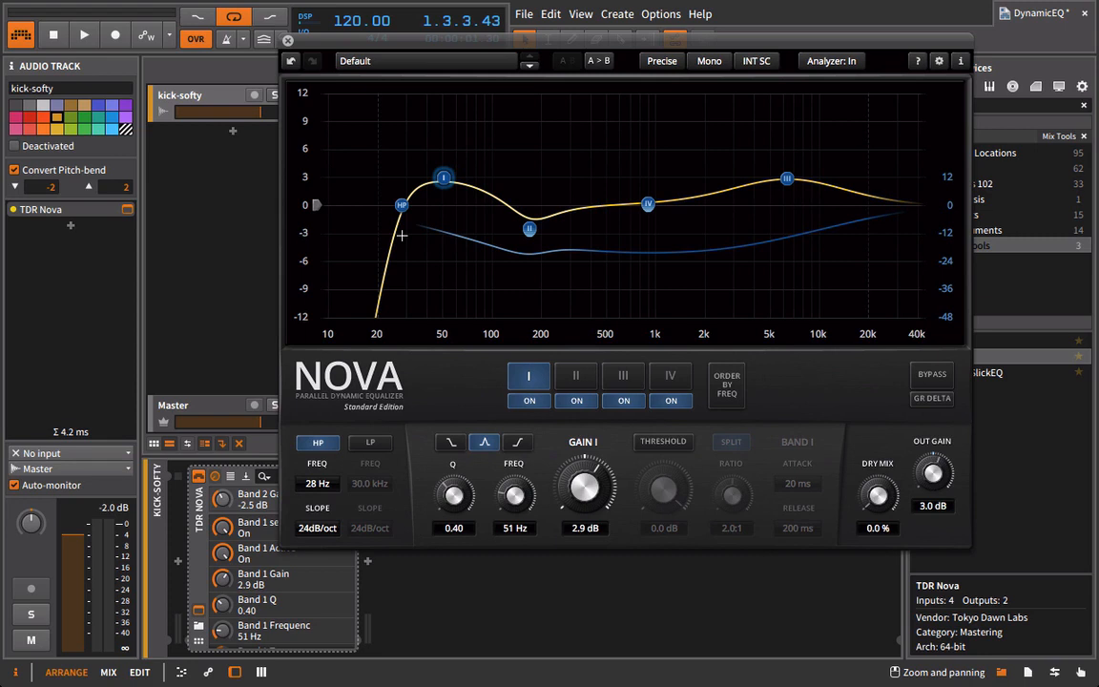
Step: During playback, compare the analyzer's In and Out spectra, leave it on Out, and stop playback
key("space")
left_click(830, 61)
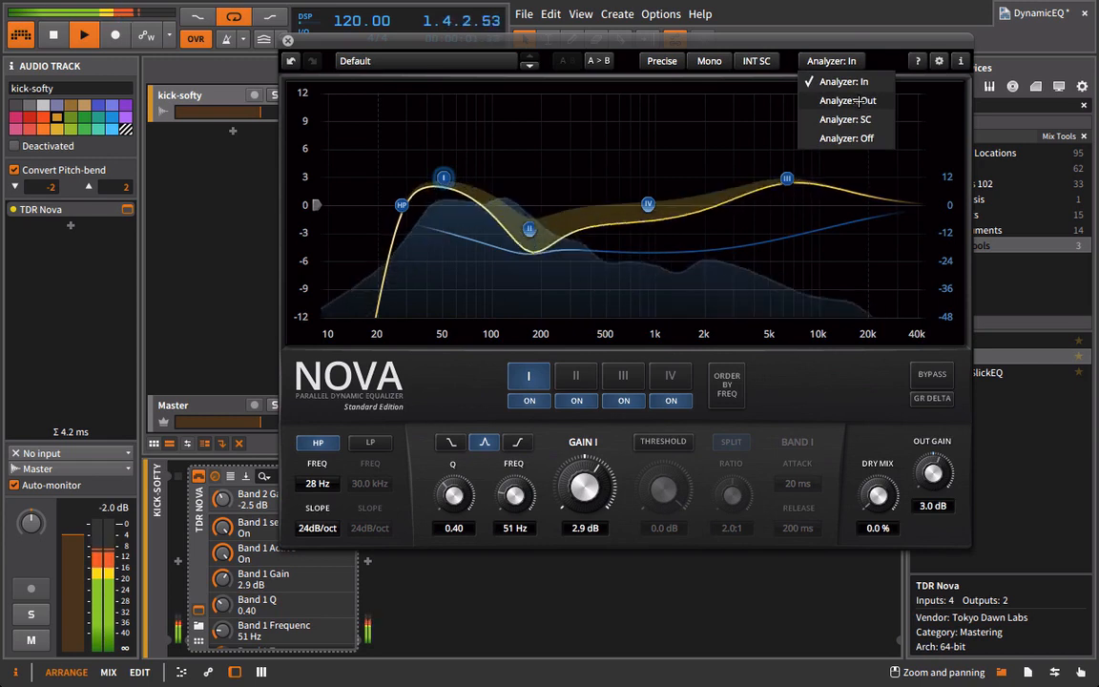
left_click(858, 100)
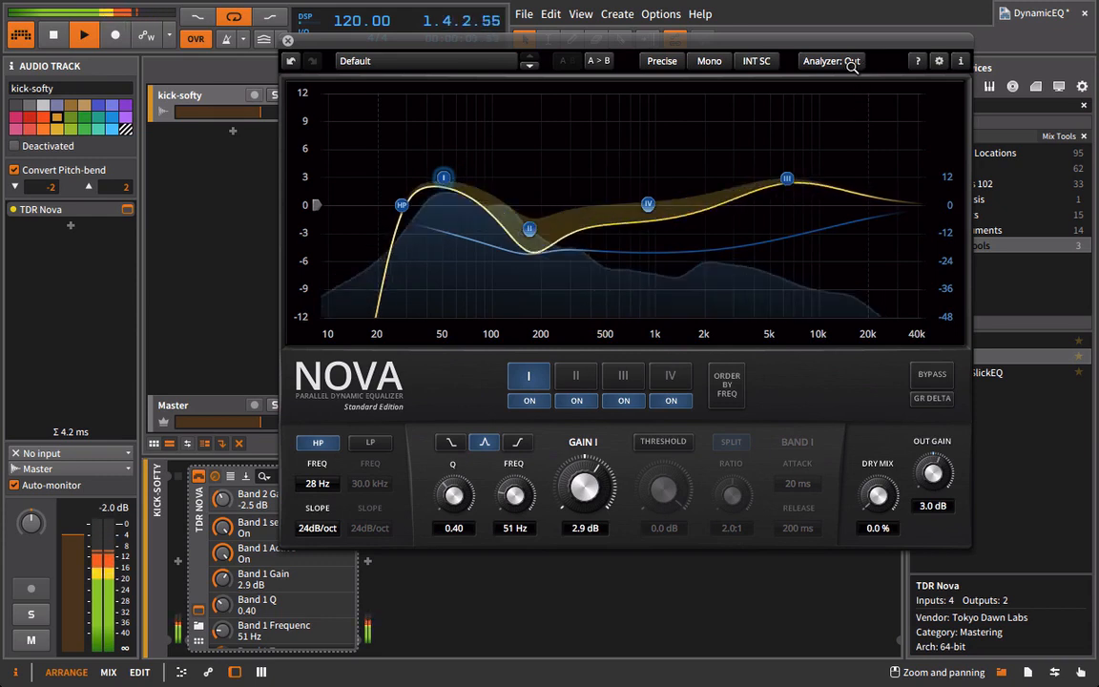
left_click(850, 62)
left_click(816, 82)
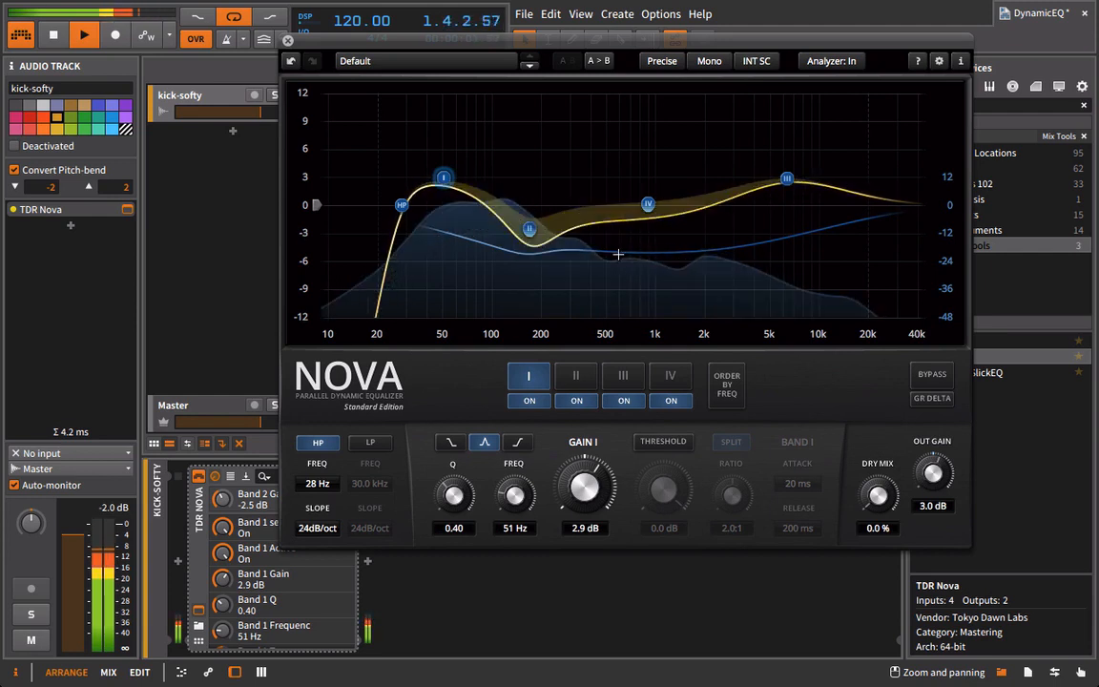
left_click(823, 61)
left_click(826, 98)
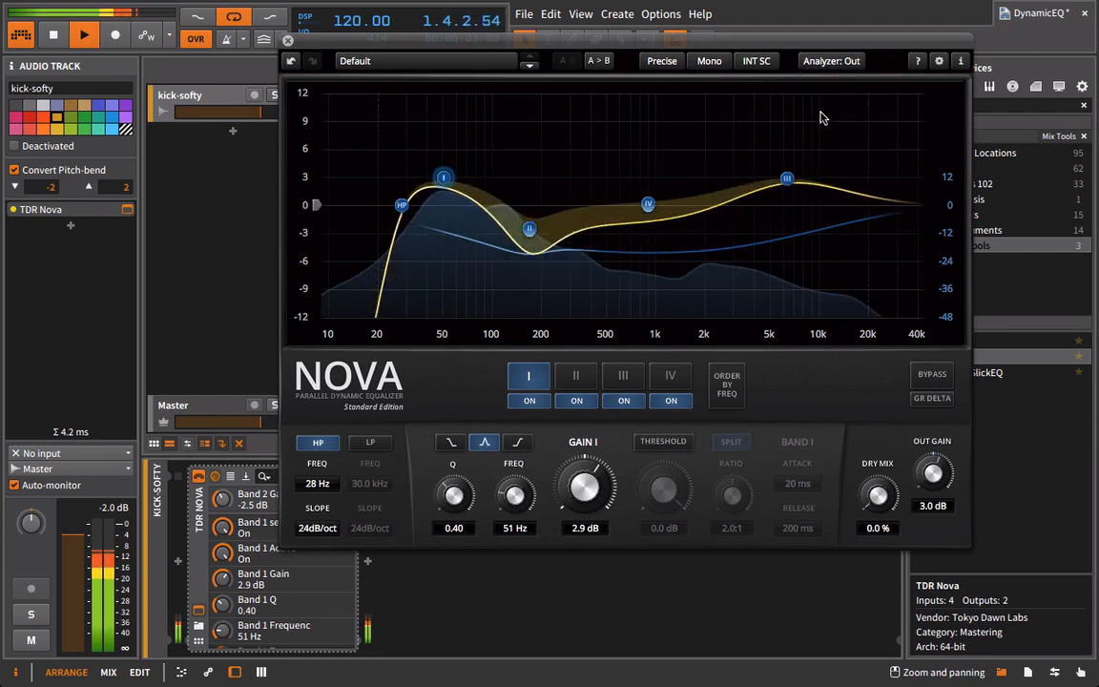
key("space")
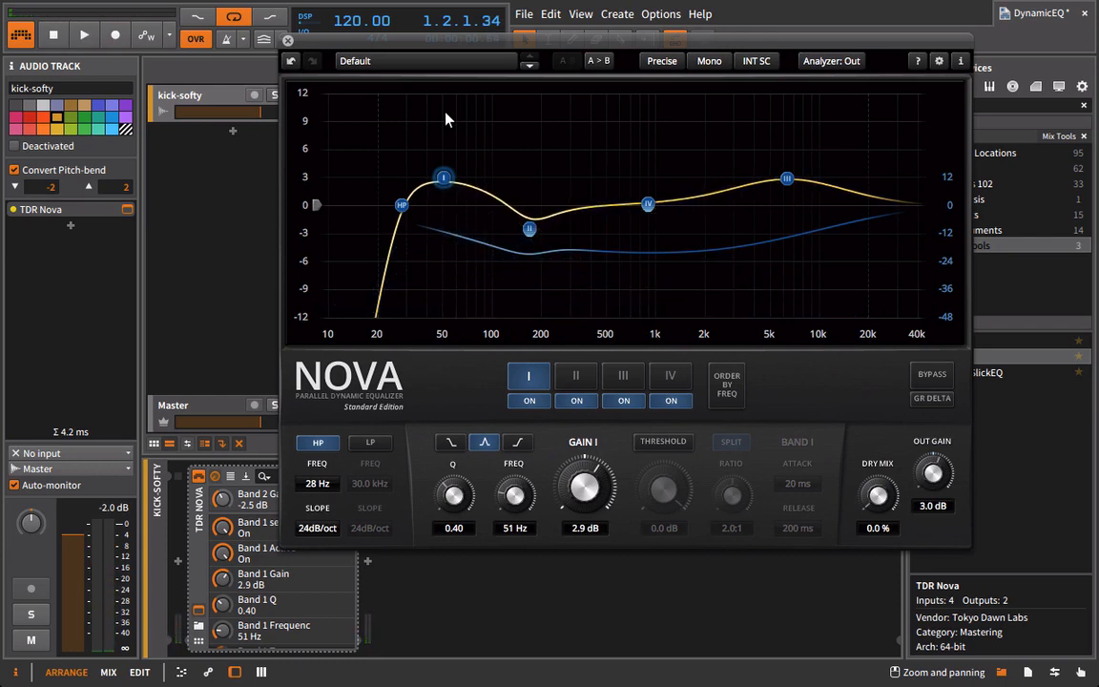